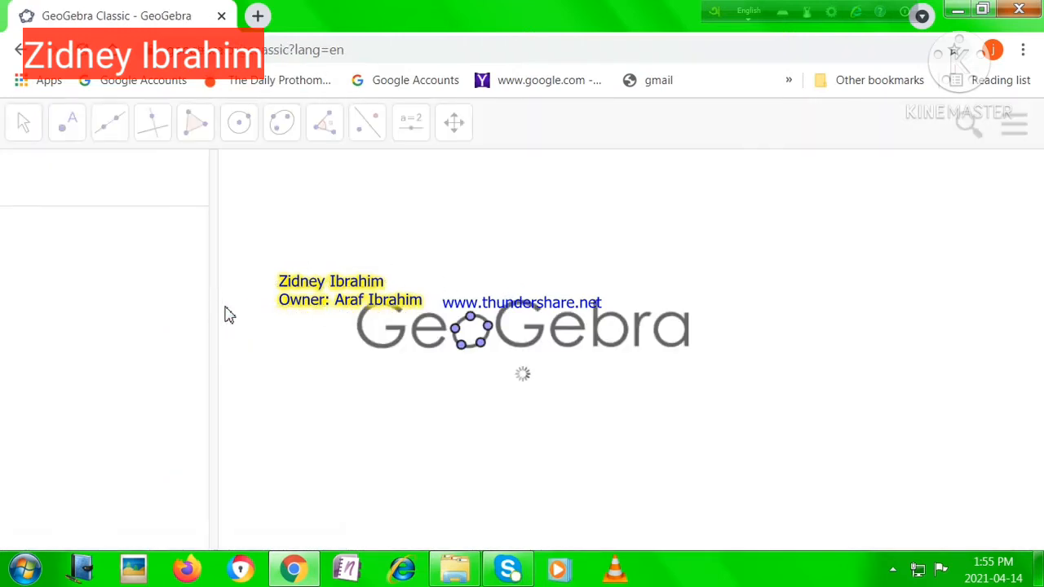
- Switch the workspace to the 3D Graphics perspective
drag(366, 349, 307, 353)
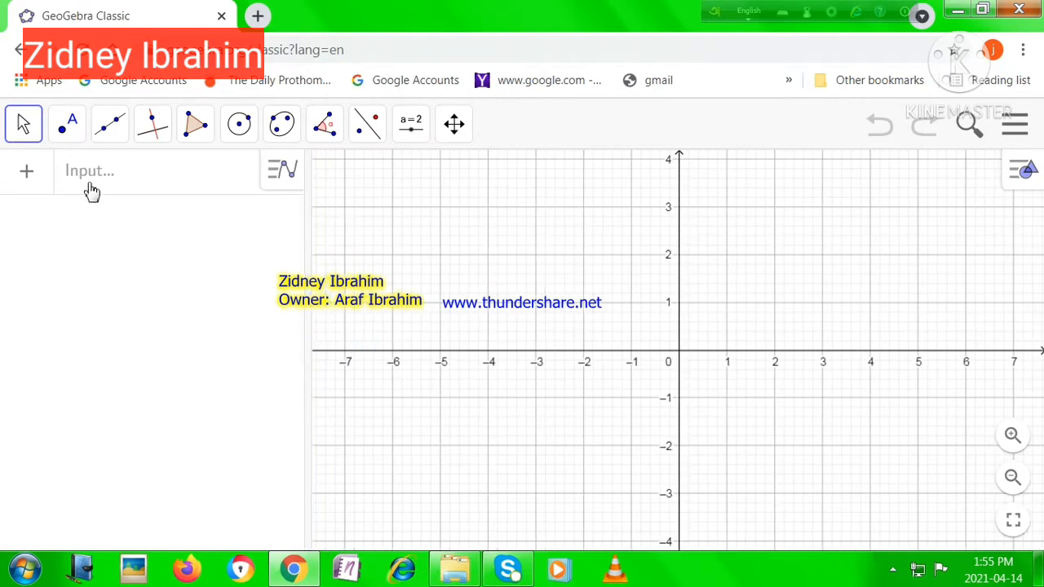
click(1013, 125)
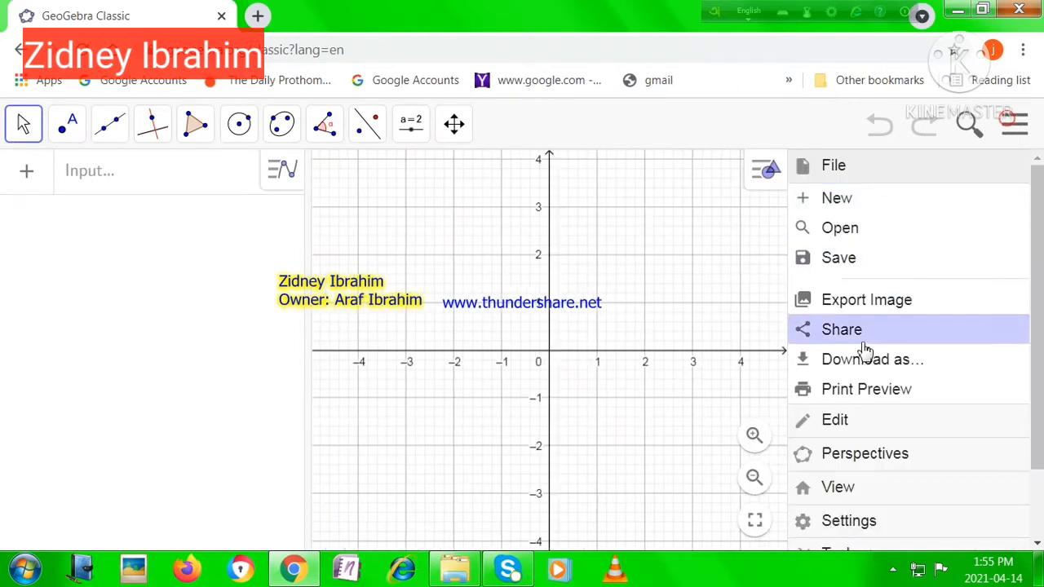
click(869, 456)
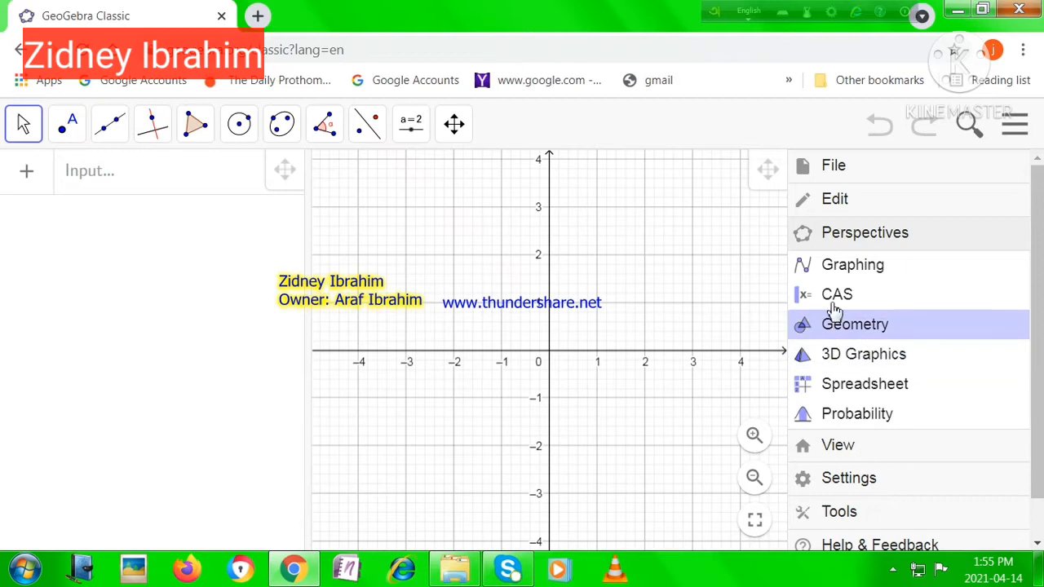
click(842, 358)
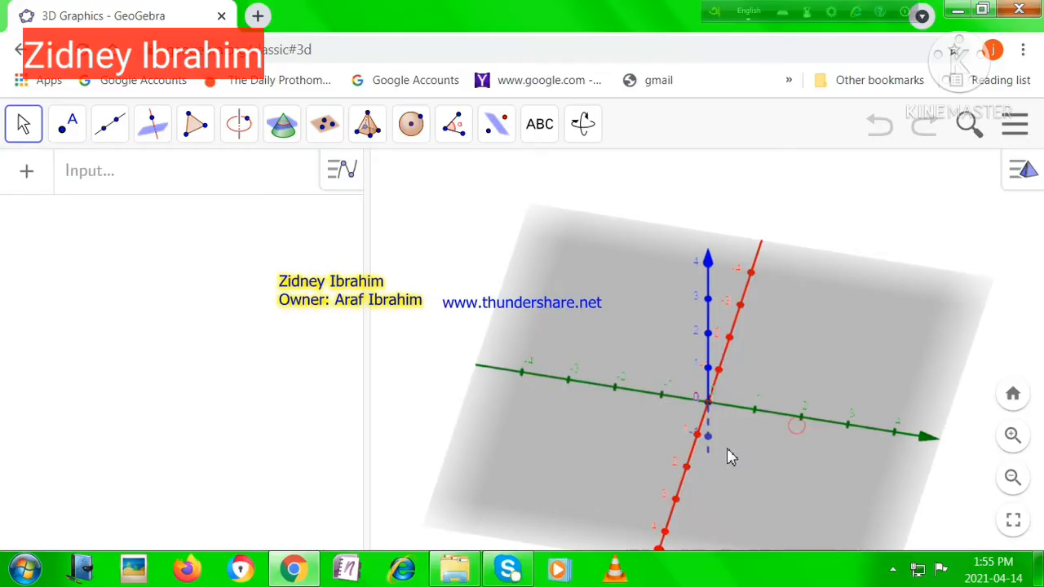
drag(729, 452, 706, 439)
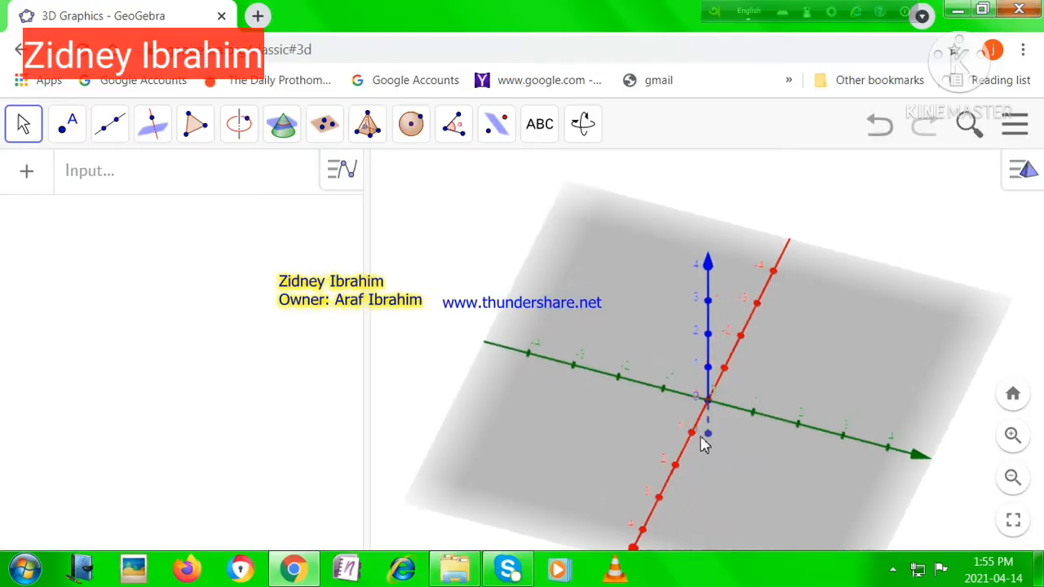
click(106, 187)
click(16, 540)
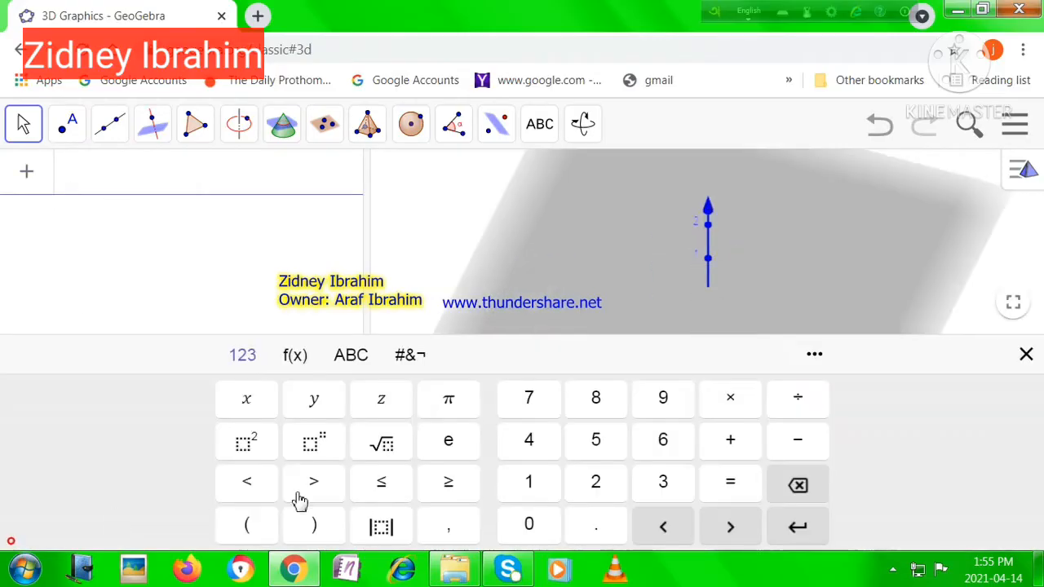
click(357, 367)
click(226, 527)
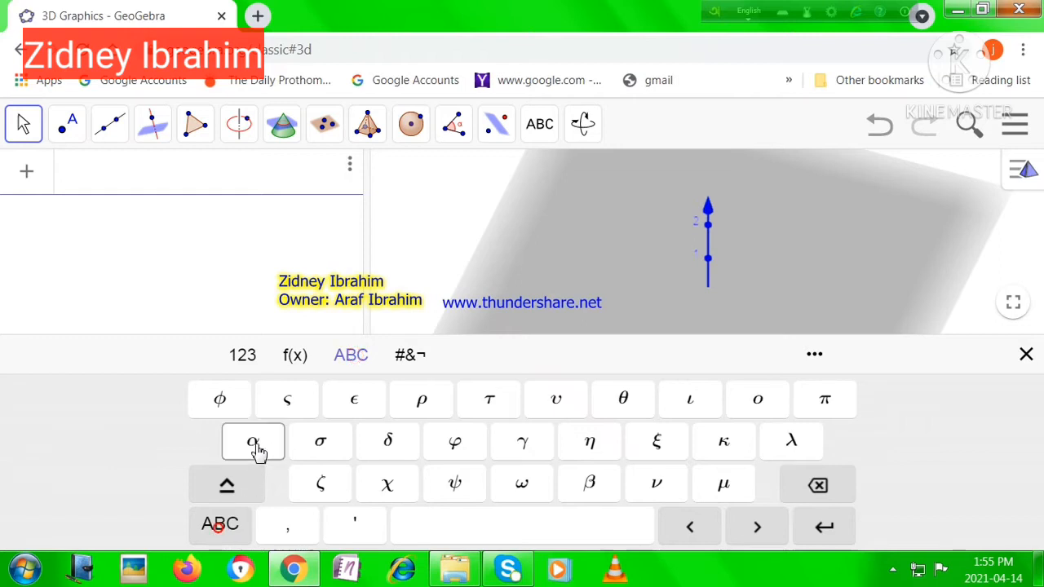
click(252, 453)
click(242, 352)
key(Return)
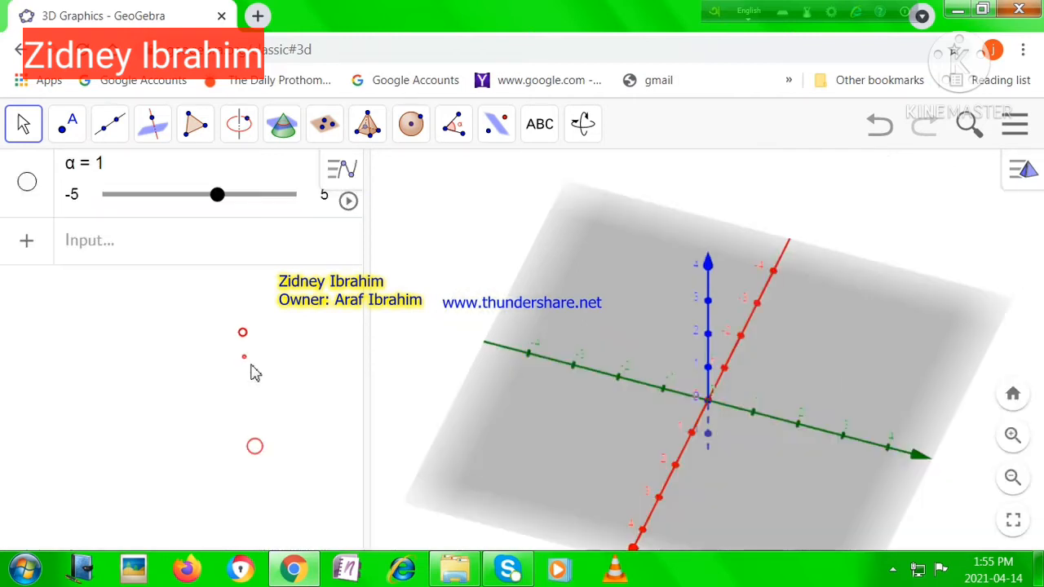
click(314, 174)
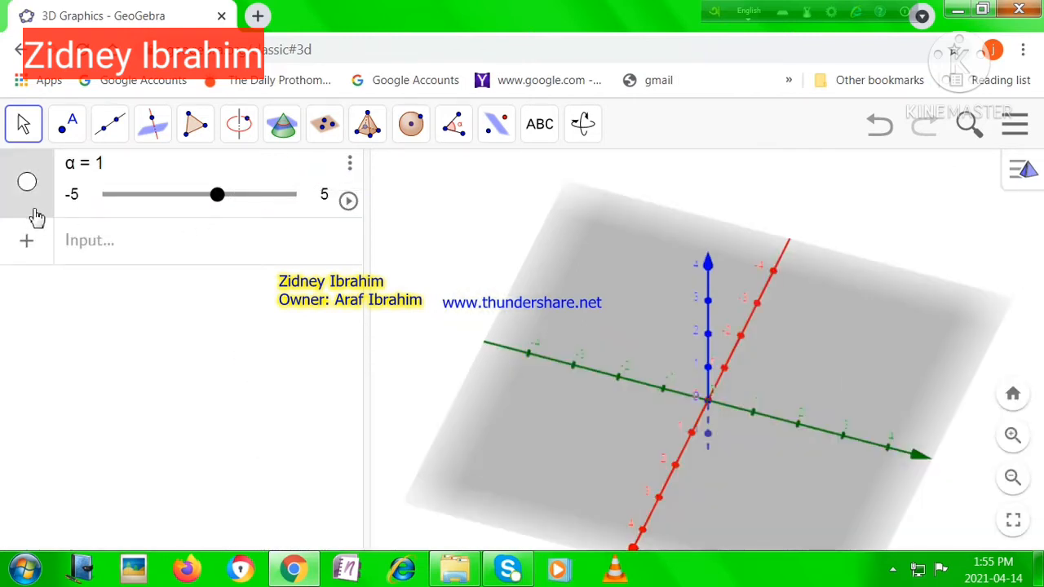
key(Delete)
- Create an angle slider by entering α = 15° in the algebra input
click(155, 183)
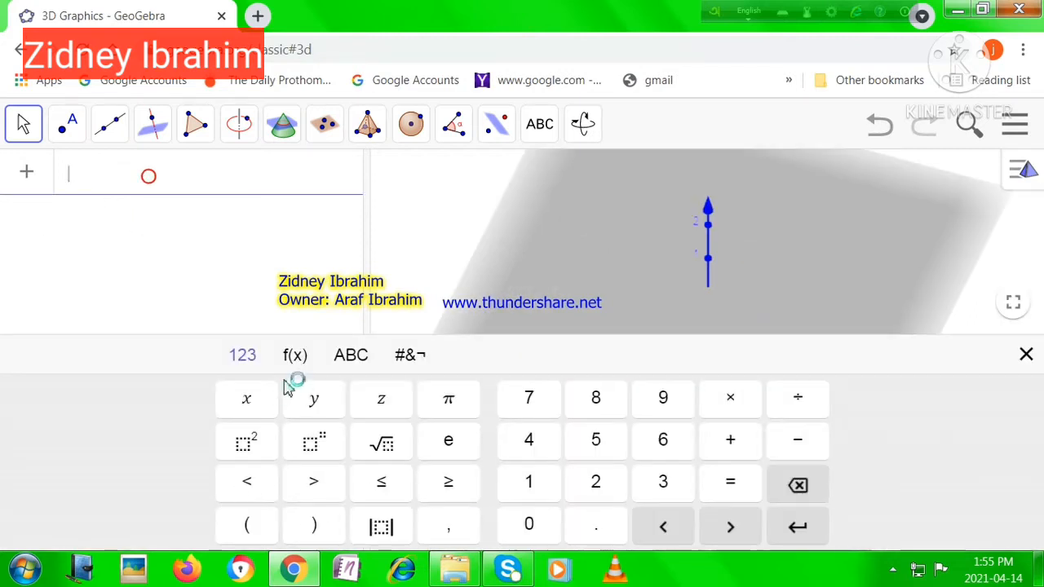
click(351, 355)
click(236, 528)
click(253, 440)
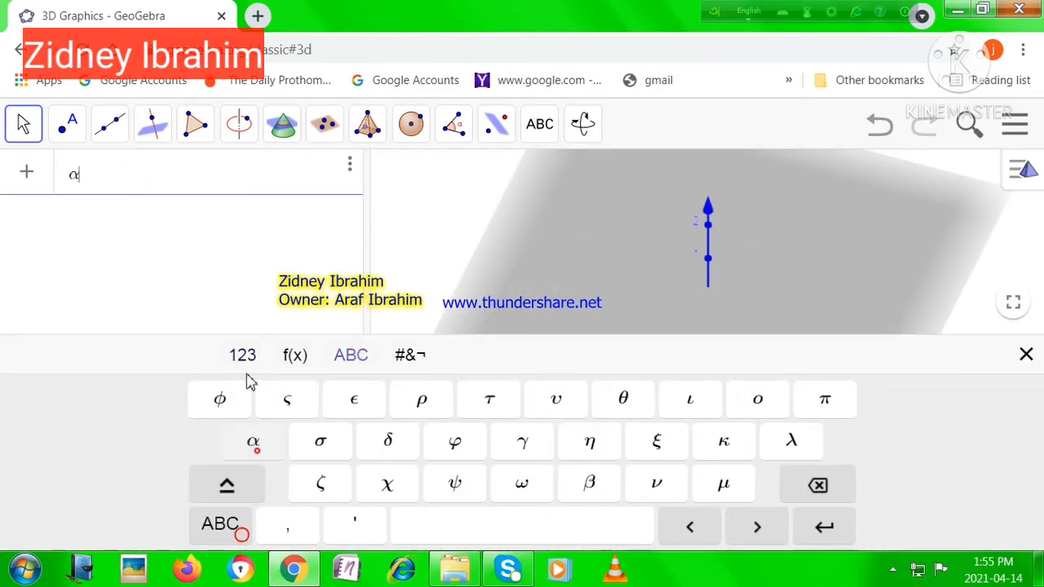
click(243, 354)
click(711, 487)
click(530, 483)
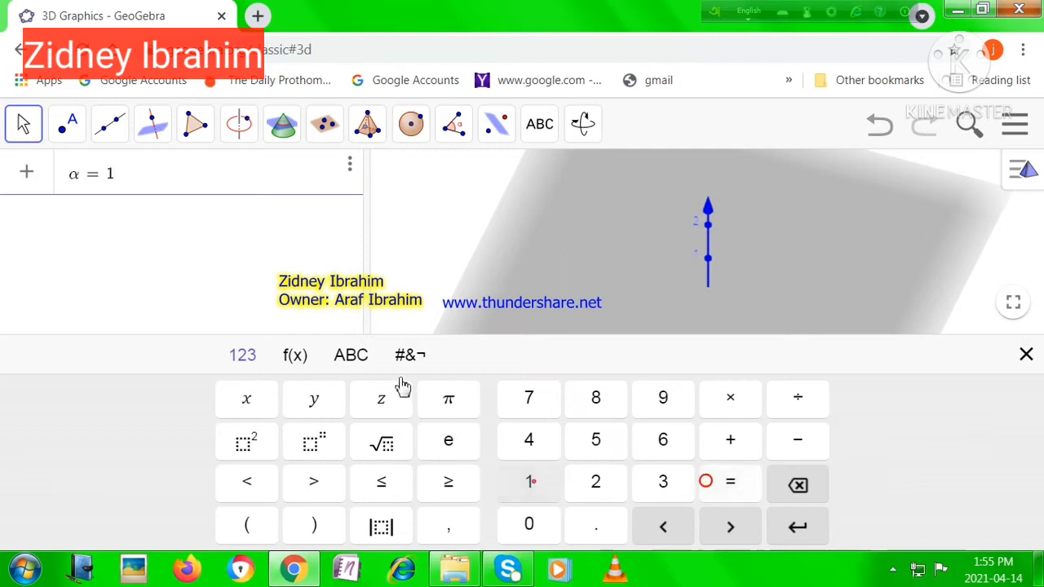
click(578, 440)
click(285, 355)
click(794, 401)
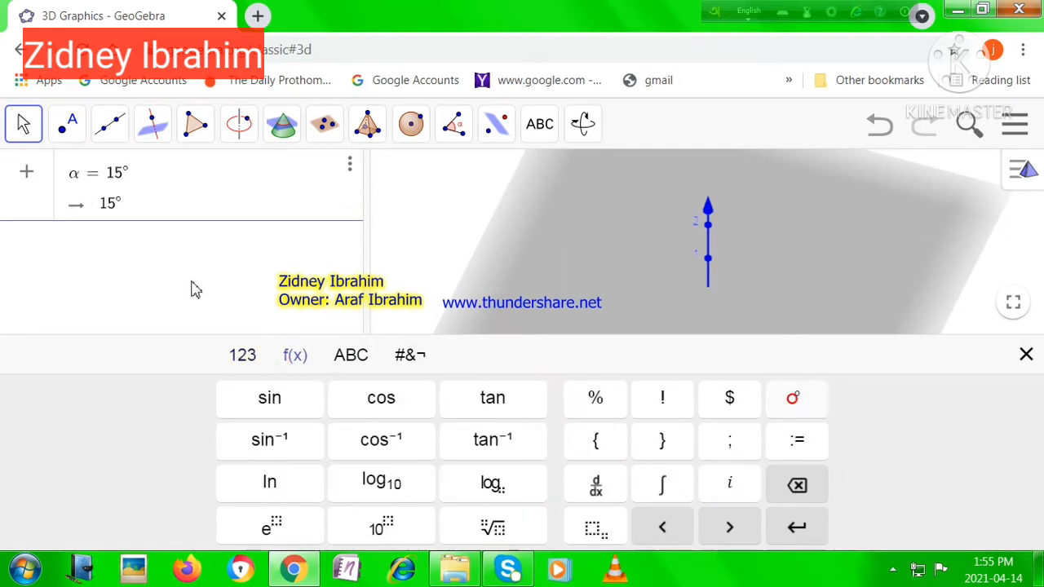
key(Return)
click(351, 355)
click(220, 524)
click(243, 483)
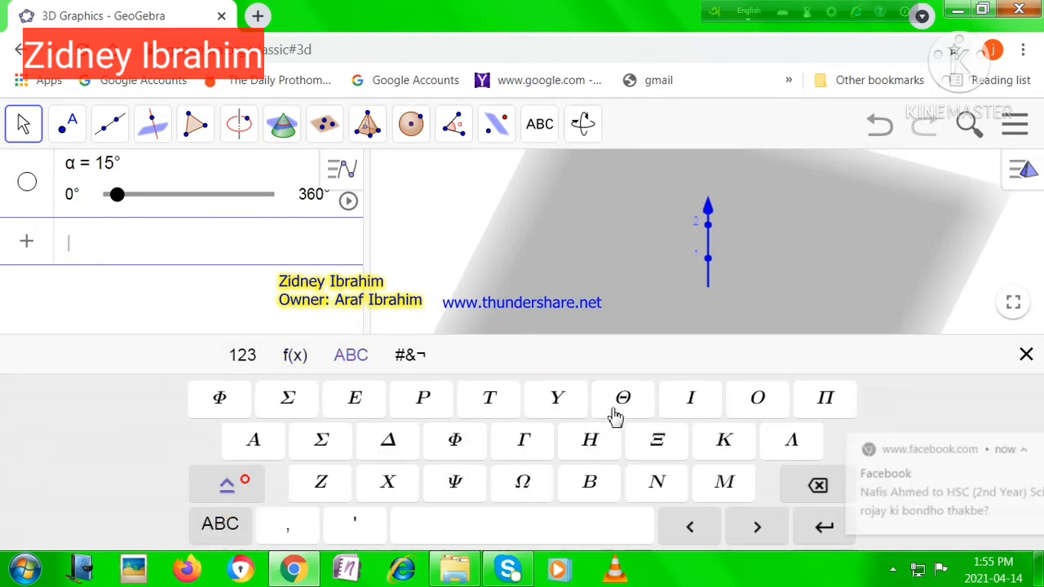
click(613, 407)
click(243, 355)
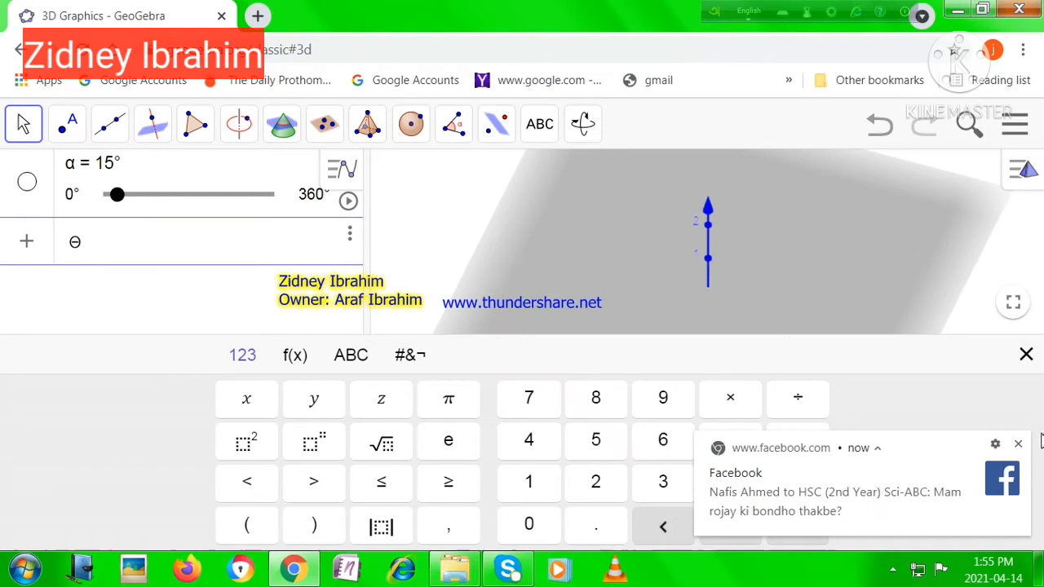
click(1017, 448)
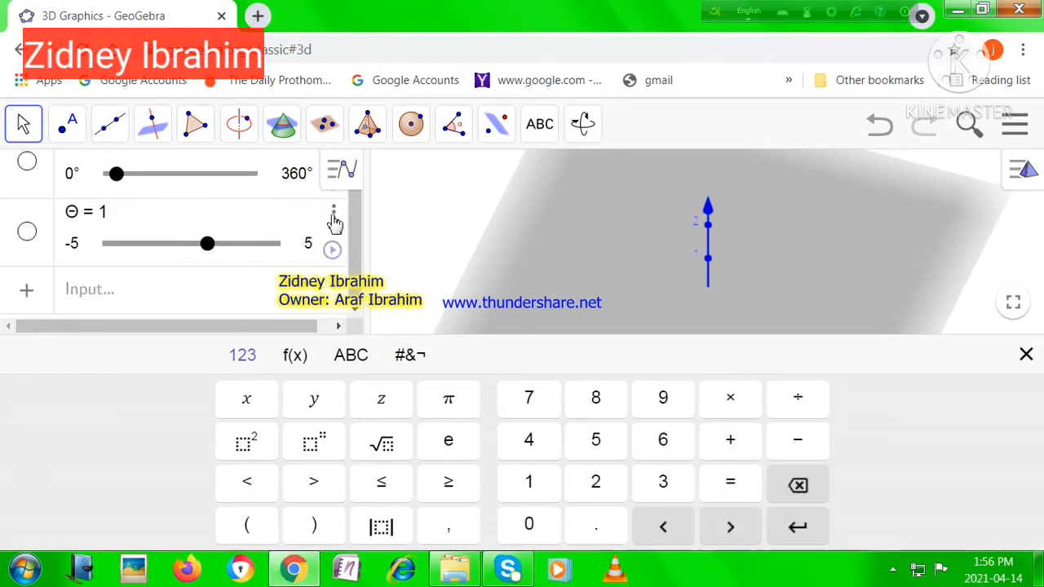
click(335, 213)
click(361, 254)
- Create a second angle slider by entering capital Θ = 1° below α
click(212, 242)
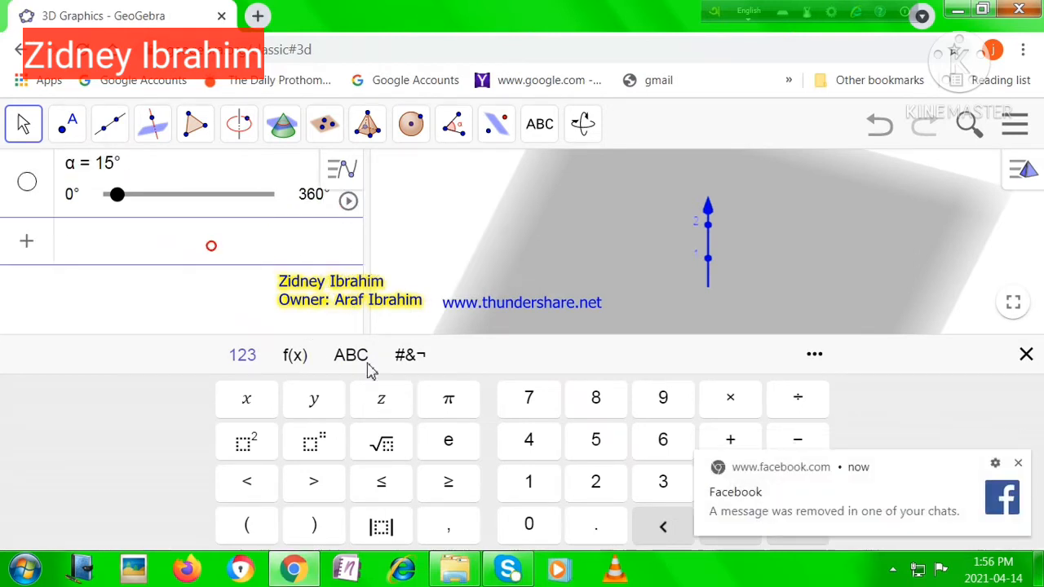
click(351, 354)
click(219, 525)
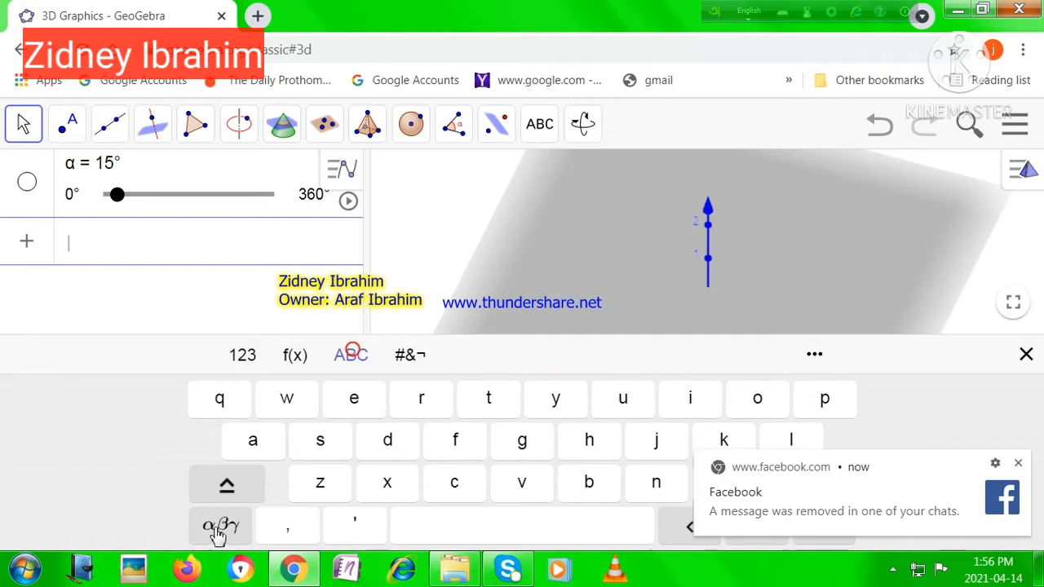
click(243, 490)
click(626, 400)
click(242, 355)
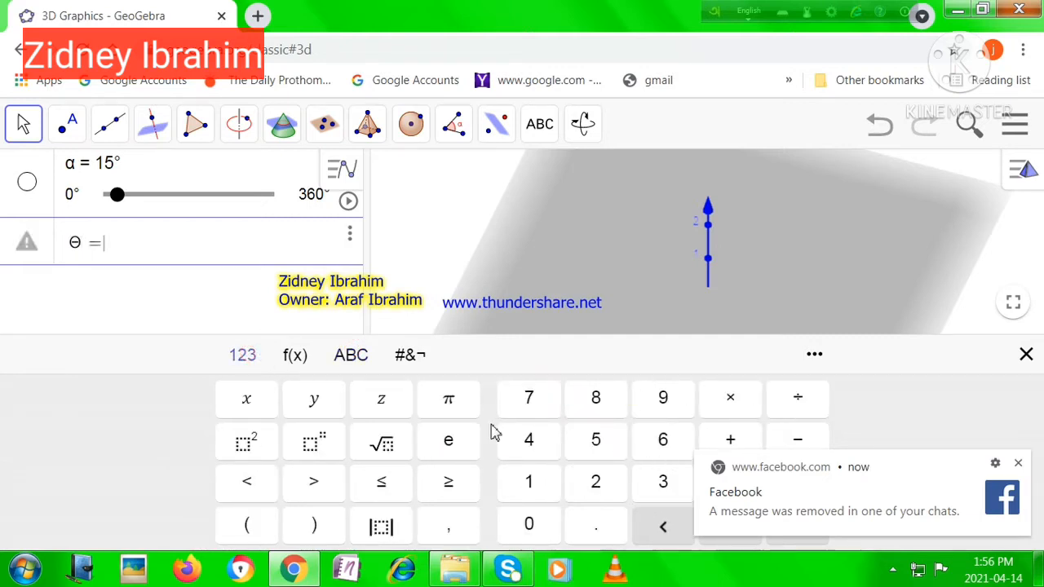
click(522, 479)
click(295, 355)
click(800, 399)
key(Return)
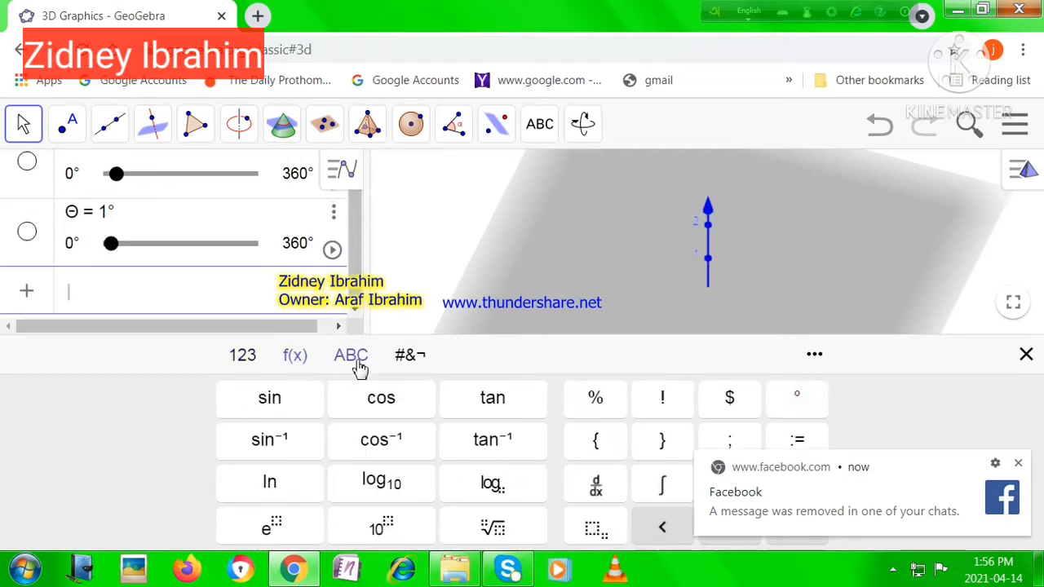
- Dismiss the notification and on-screen keyboard, and move the Θ slider to 56° and the α slider to 70°
click(1017, 464)
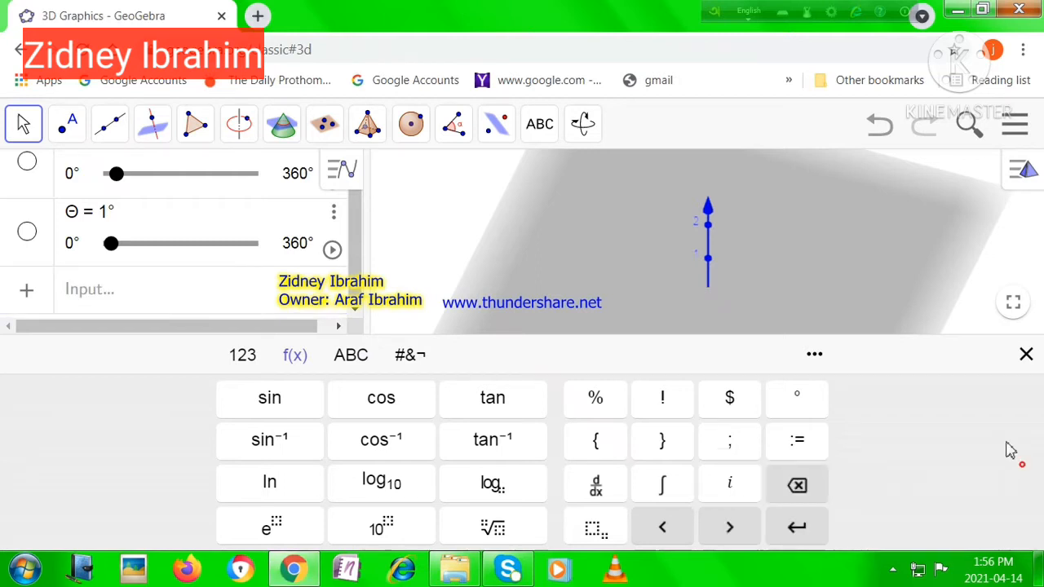
click(1026, 354)
drag(112, 264, 134, 277)
mouse_move(133, 201)
mouse_down()
mouse_move(154, 201)
mouse_move(135, 199)
mouse_up()
- Set the α slider's maximum to 90° in its slider settings
click(349, 168)
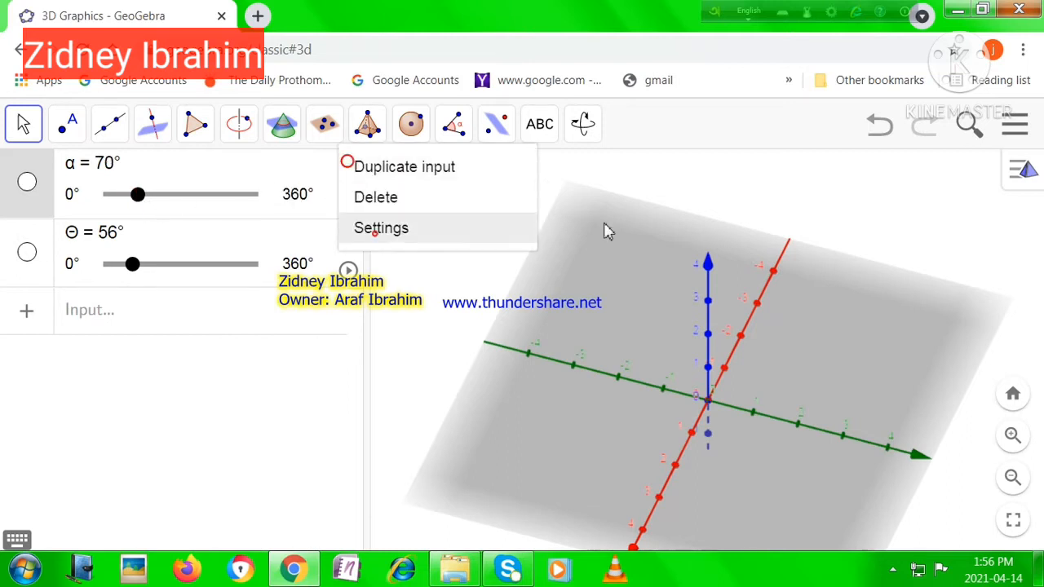
click(375, 230)
click(757, 168)
click(722, 295)
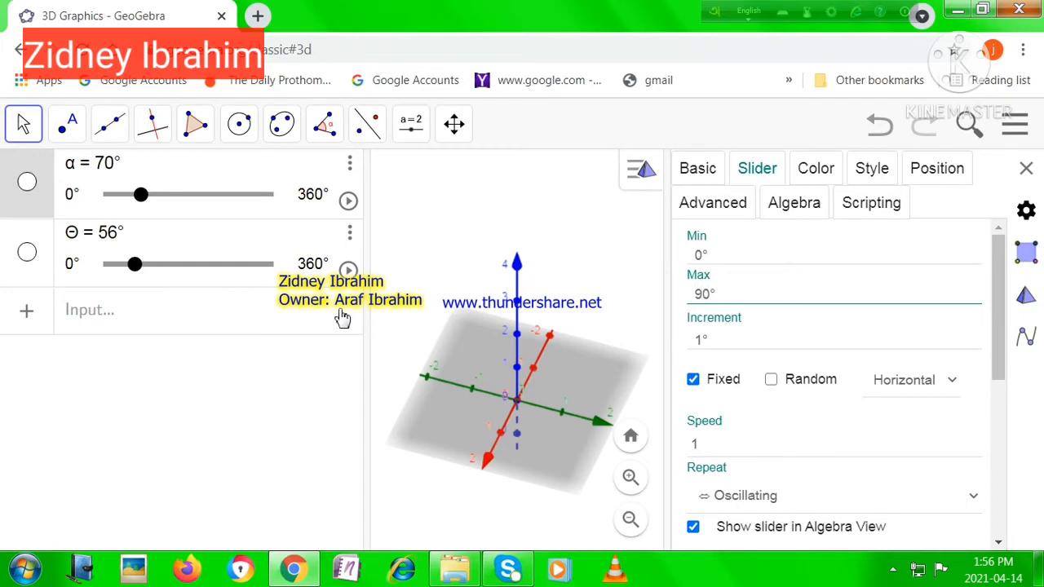
click(28, 275)
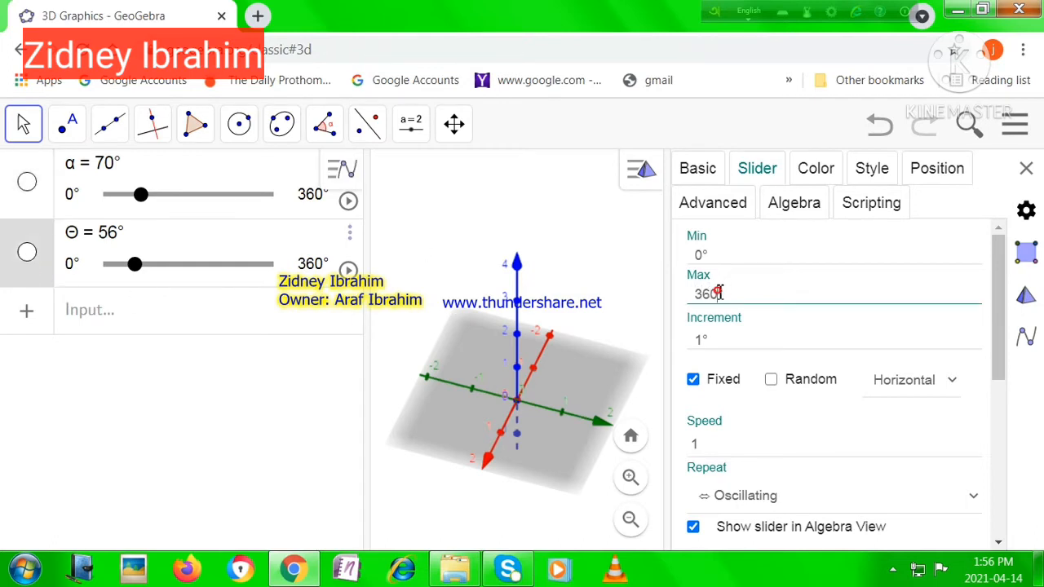
click(46, 199)
click(719, 293)
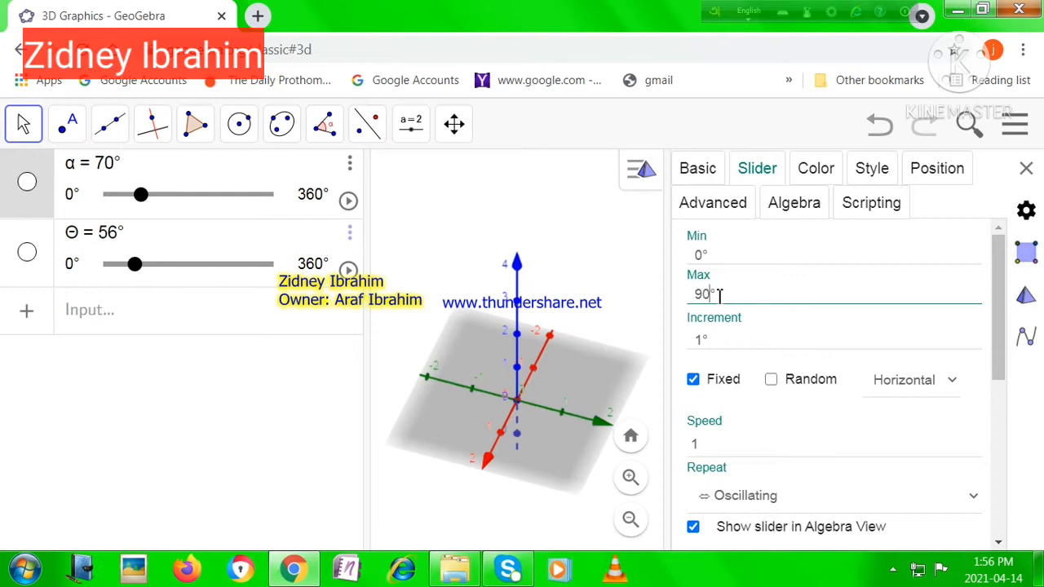
key(Return)
- Set the Θ slider's maximum to 90° in its slider settings and close the settings
click(315, 268)
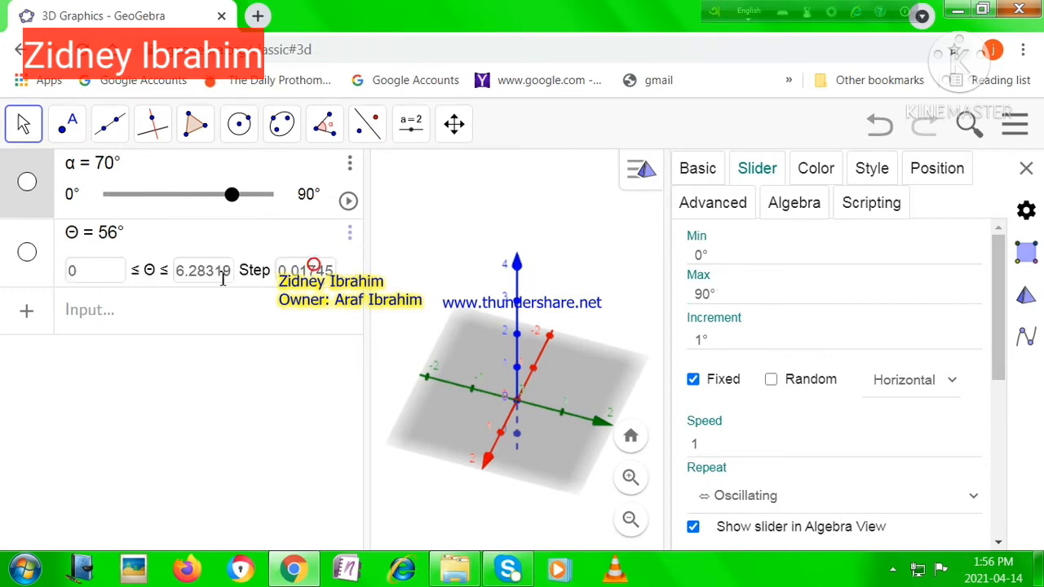
click(29, 284)
click(721, 295)
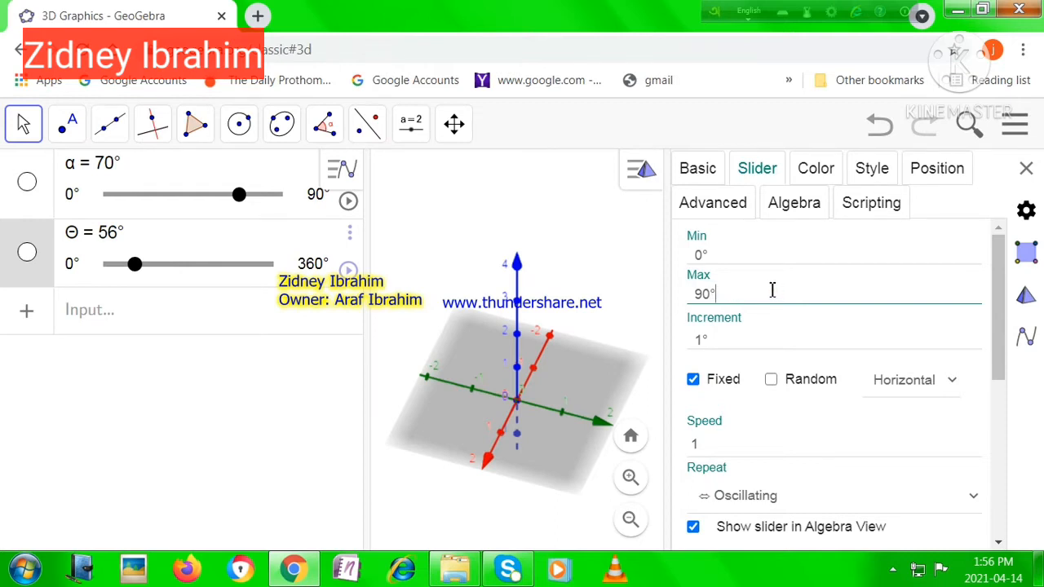
text(90)
key(Return)
click(1026, 168)
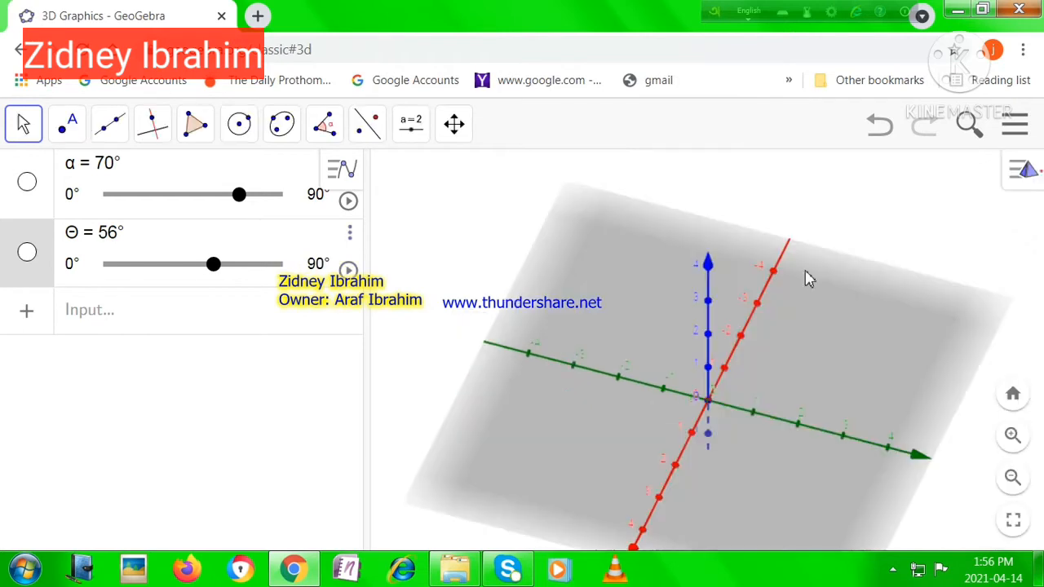
- Move the α slider to 45° and the Θ slider to 48°
click(143, 310)
click(238, 197)
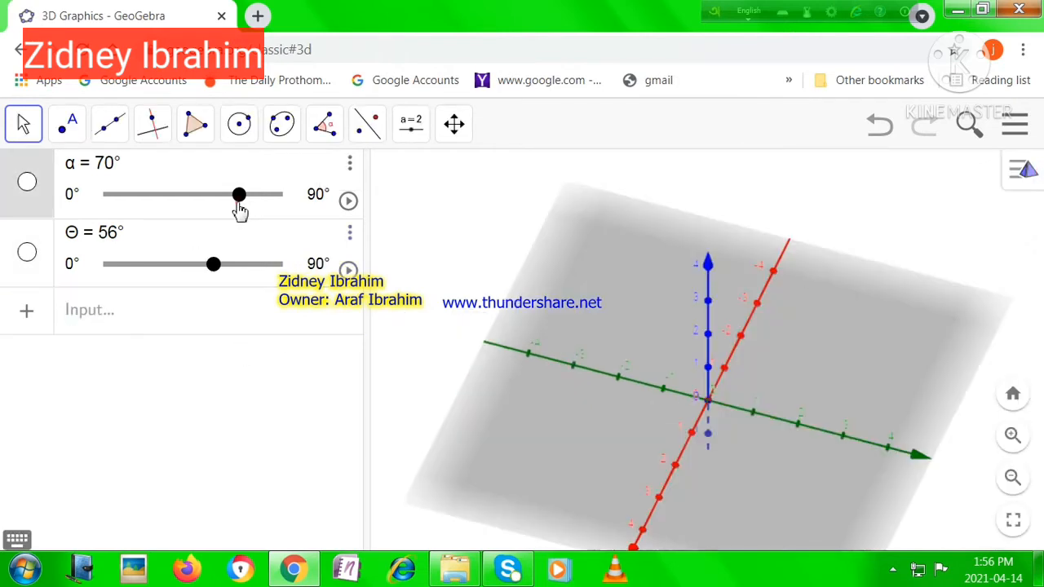
drag(243, 200, 194, 200)
drag(211, 269, 204, 272)
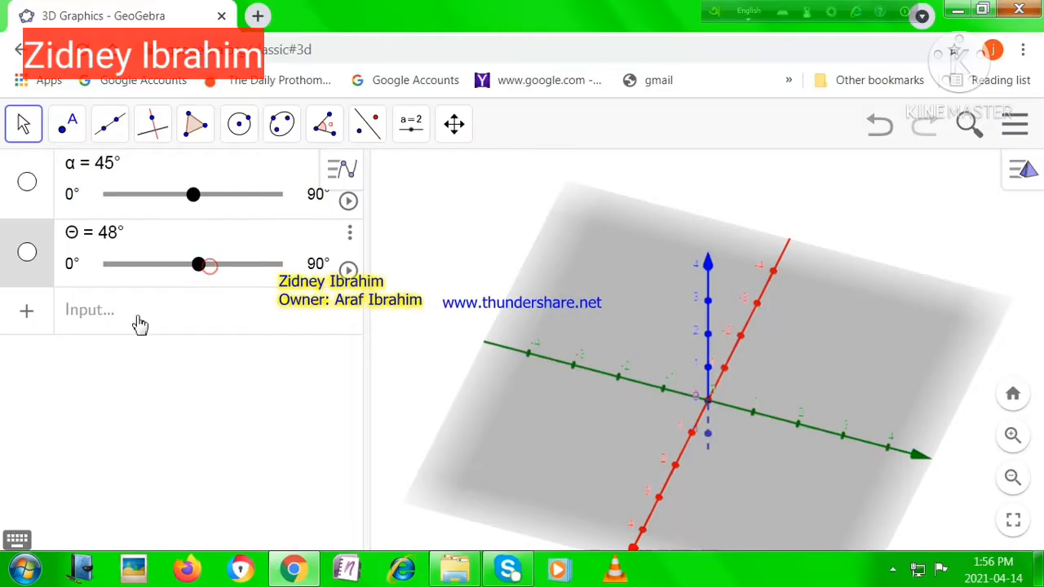
- Begin a new algebra entry with the equation x² + y² = z²
click(124, 316)
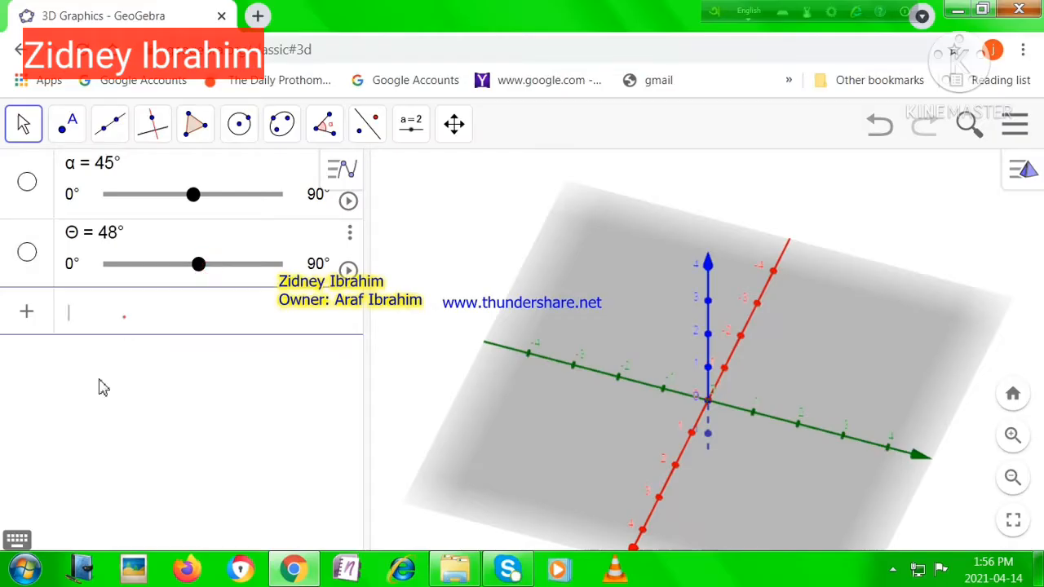
click(16, 540)
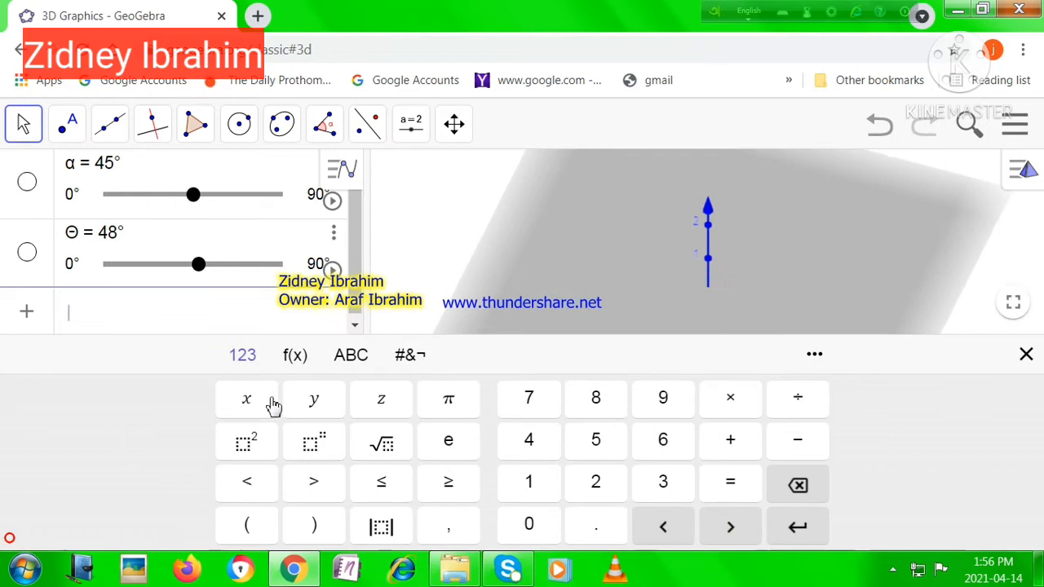
click(248, 408)
click(248, 444)
click(729, 441)
click(317, 399)
click(255, 440)
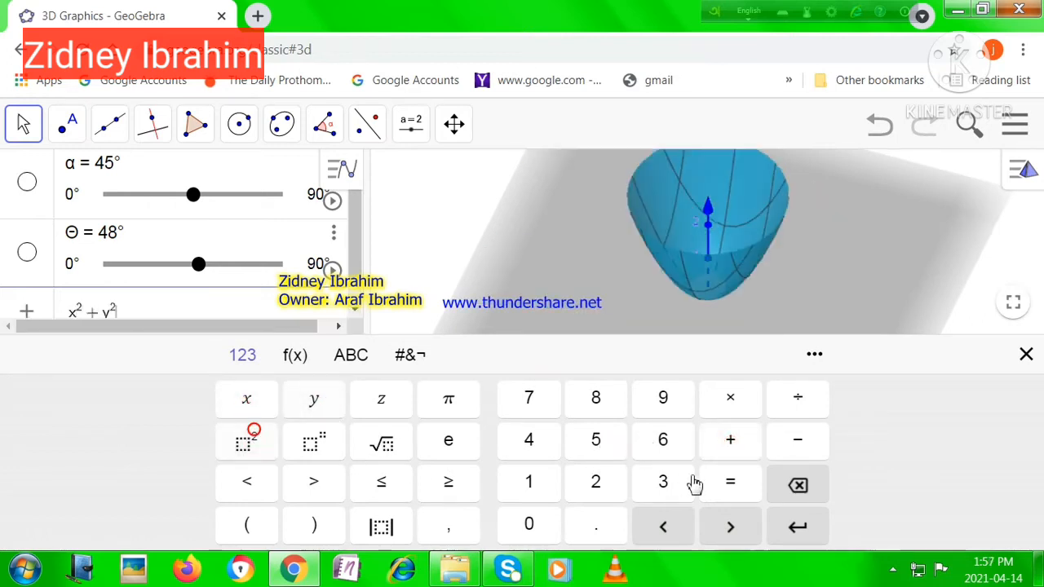
click(717, 485)
click(381, 399)
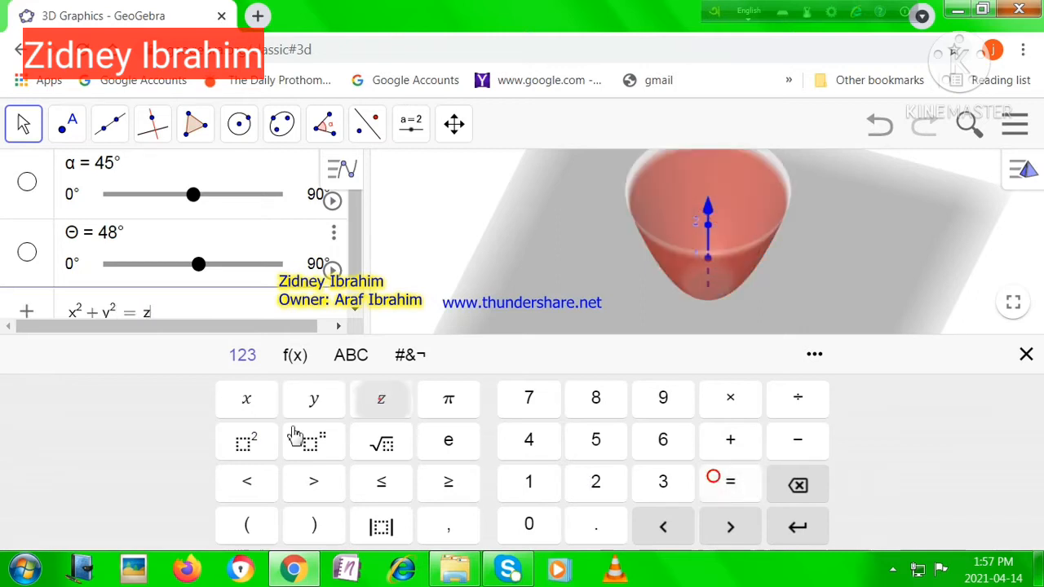
click(247, 443)
- Multiply the equation's right-hand side by tan²(α), enter the equation and hide the on-screen keyboard
click(722, 409)
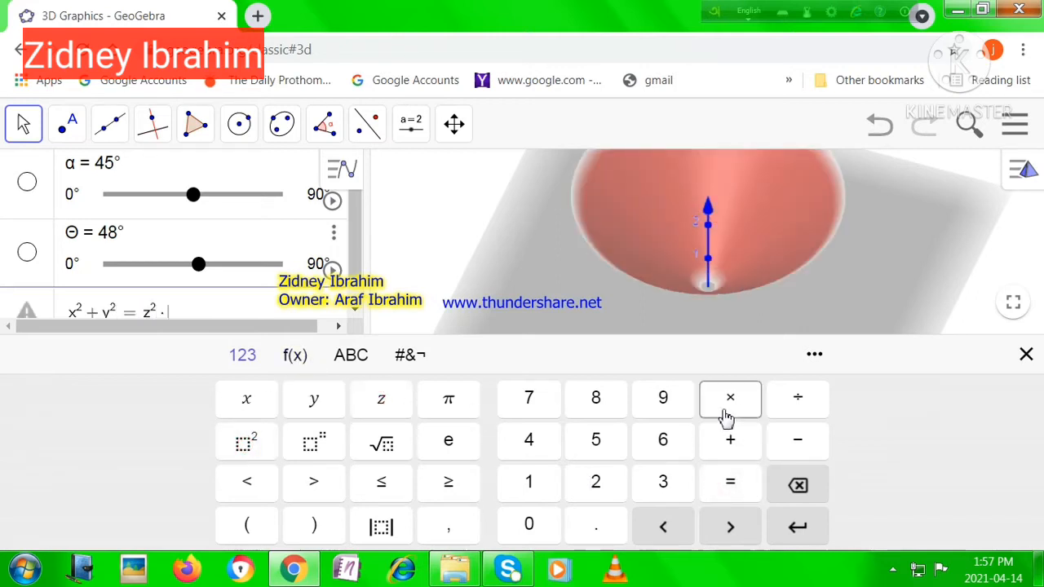
click(294, 359)
click(493, 407)
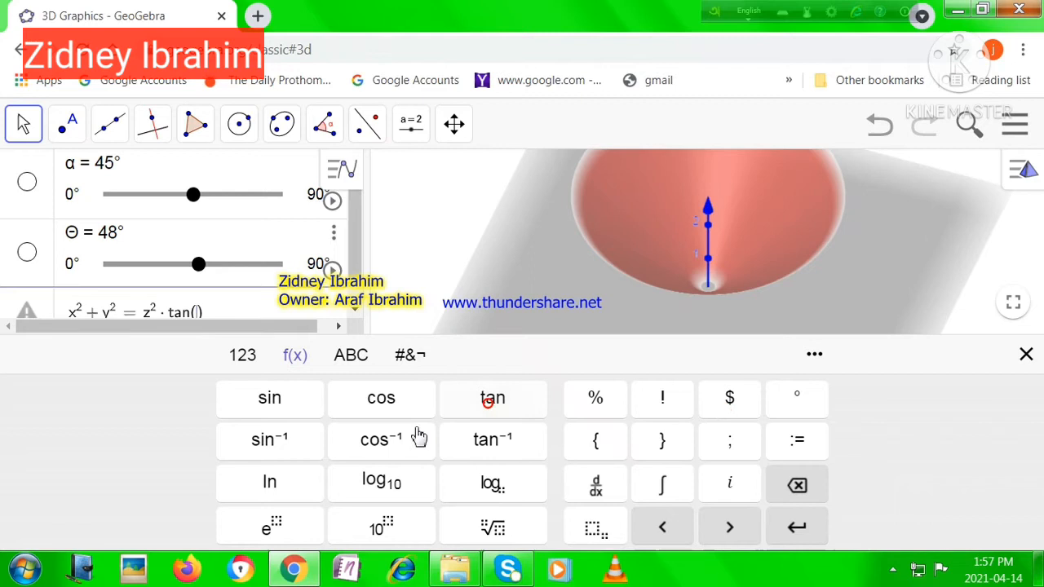
click(246, 369)
click(261, 442)
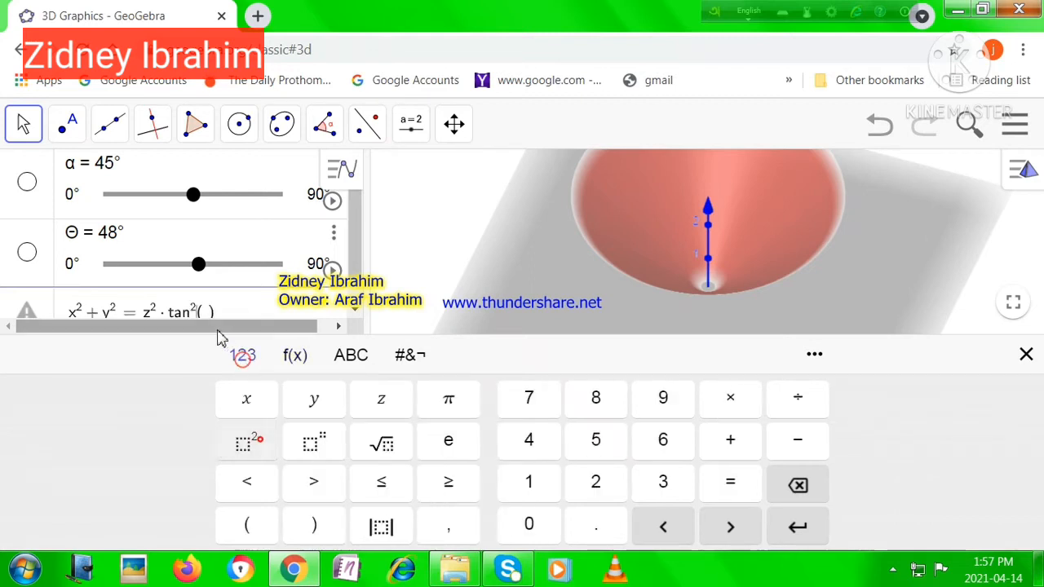
click(341, 367)
click(233, 526)
click(256, 442)
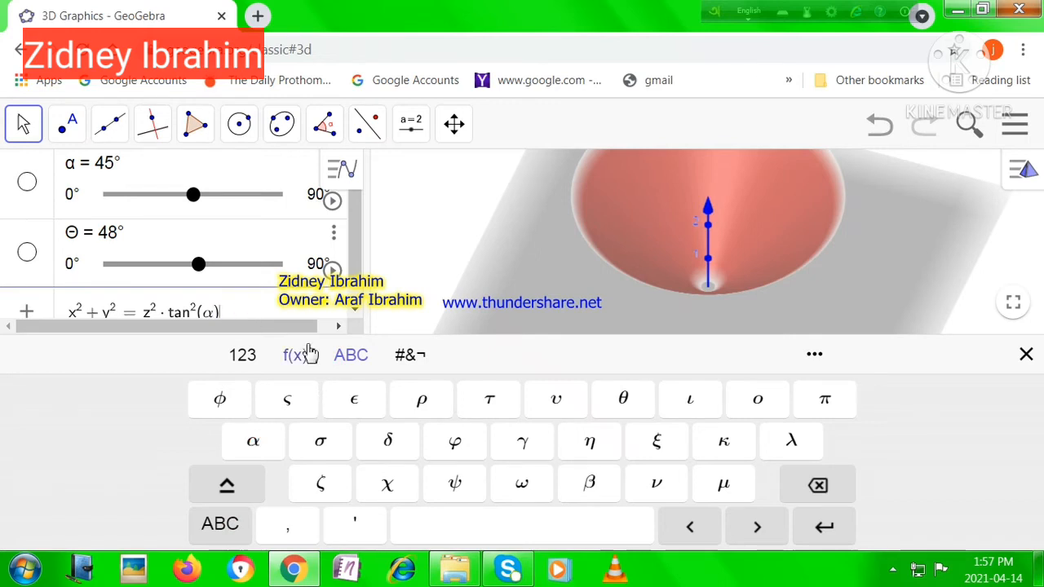
key(Return)
click(1026, 355)
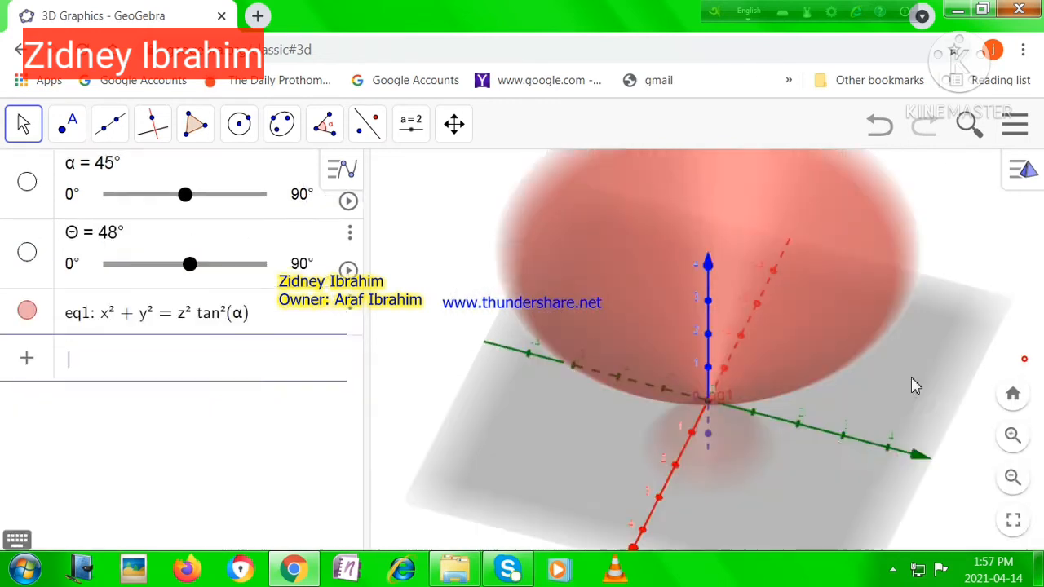
- Place a free point on the xy-plane beside the cone and move it to about (2.79, 2.03, 0)
click(843, 490)
drag(846, 462, 848, 482)
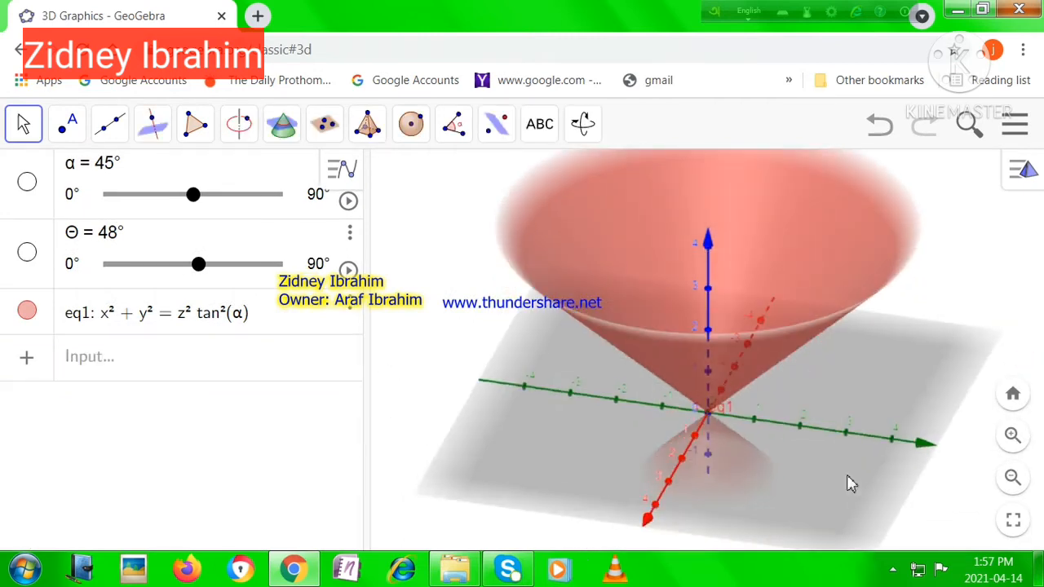
click(214, 379)
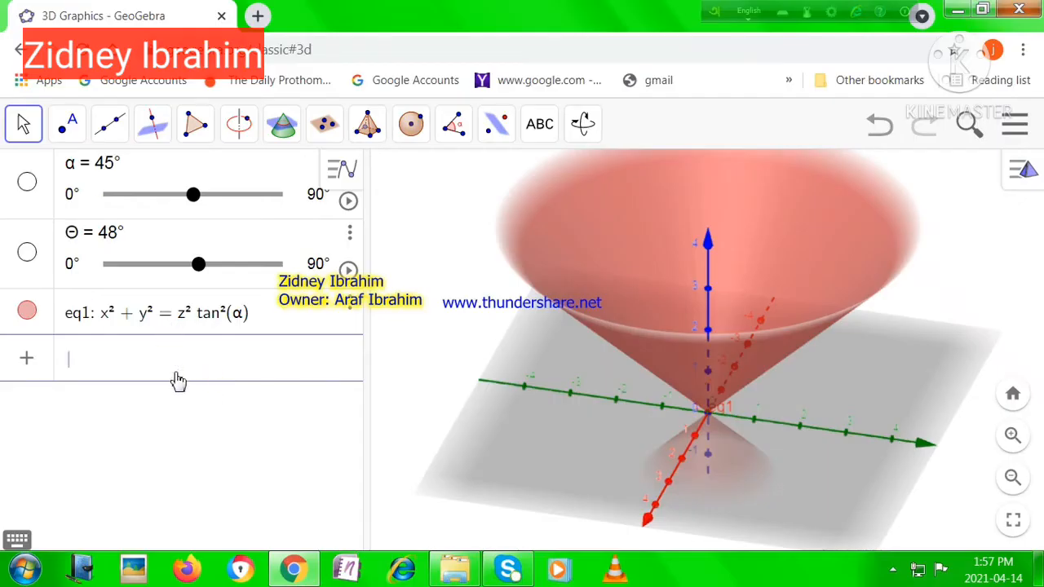
click(70, 123)
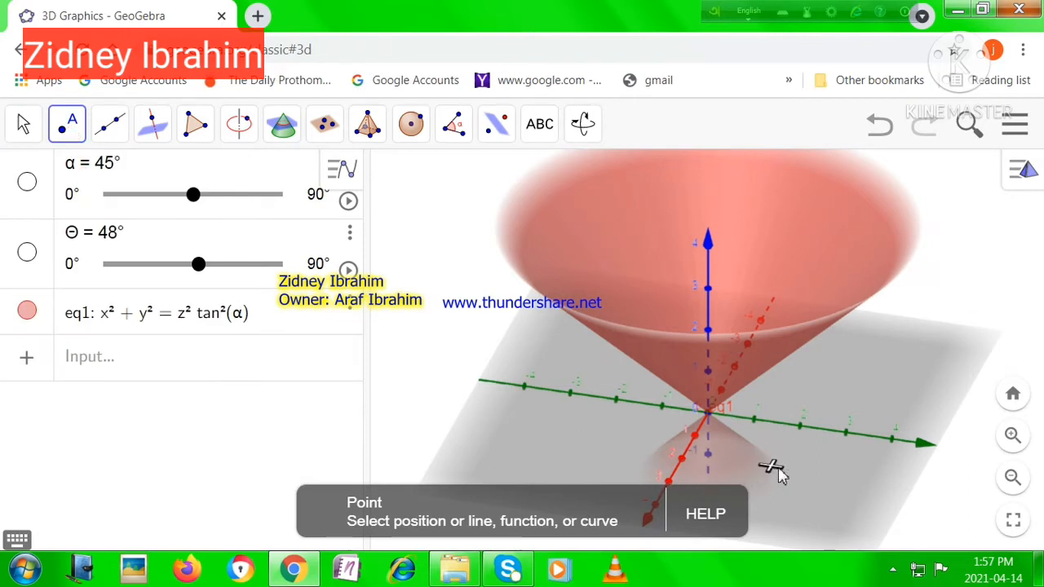
click(803, 511)
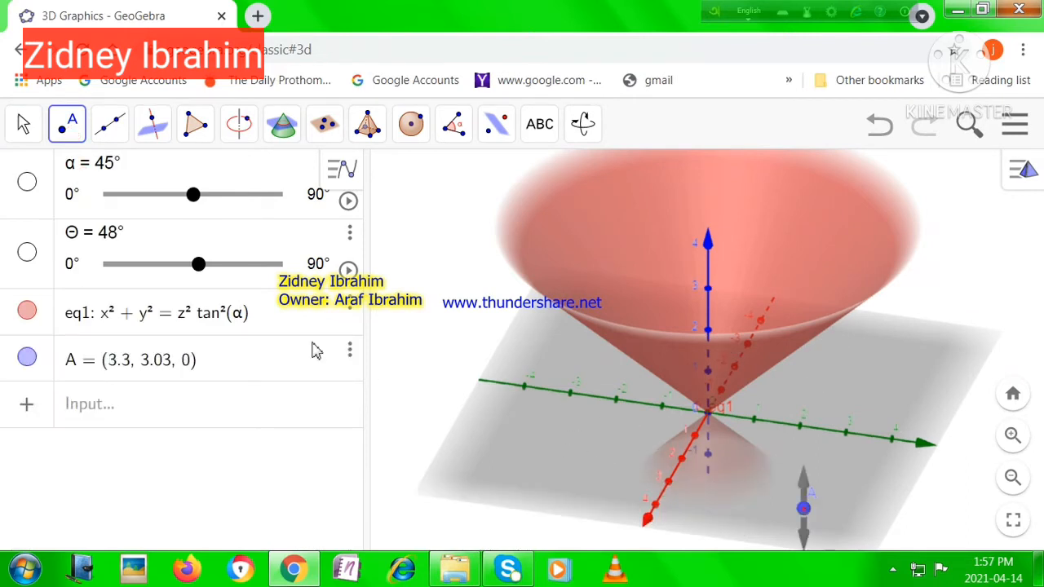
click(21, 124)
drag(799, 500, 770, 496)
click(26, 130)
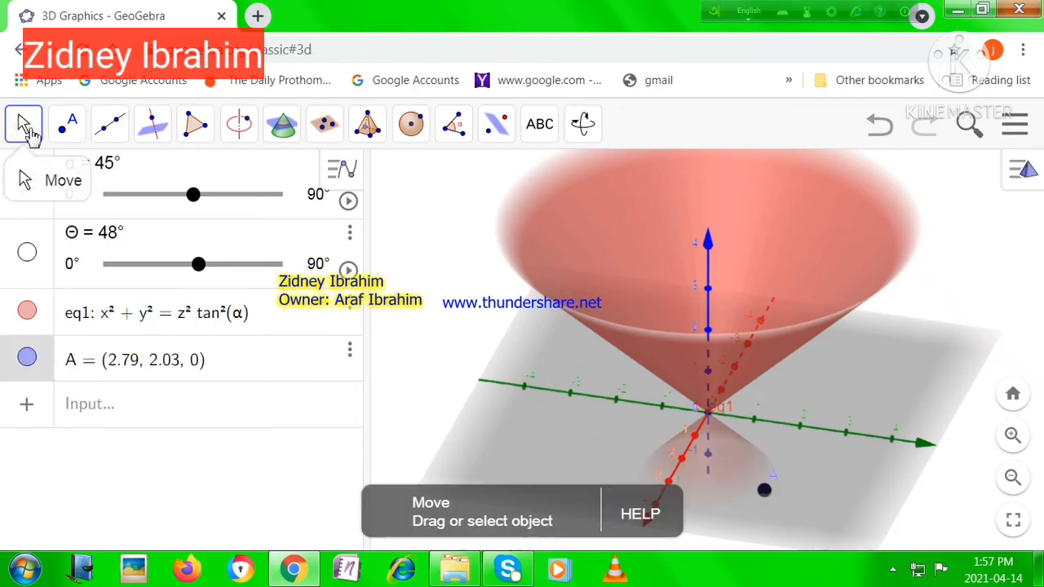
- Draw a line through point A parallel to the x-axis
click(114, 137)
mouse_move(150, 135)
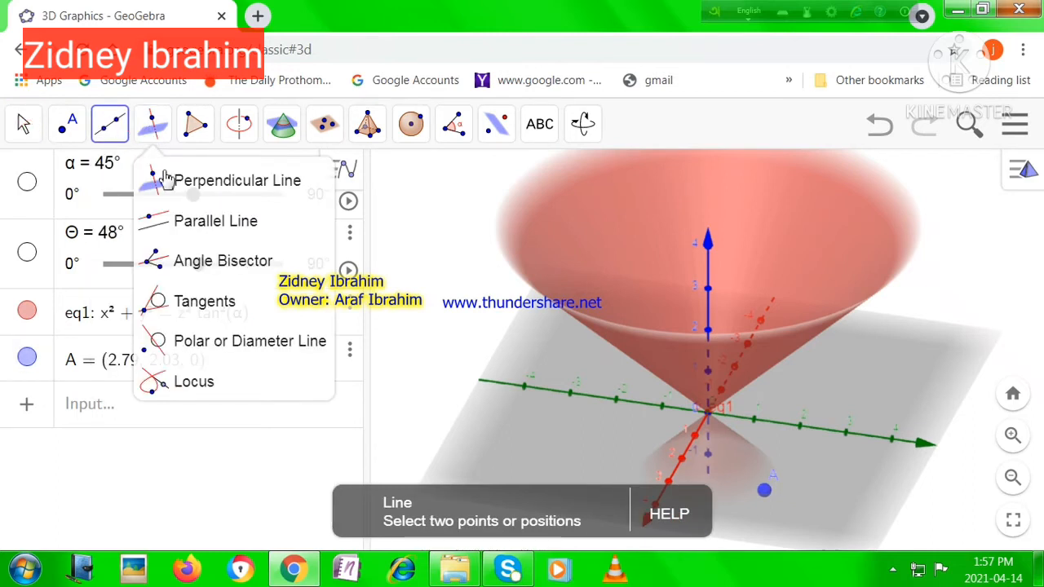
click(196, 230)
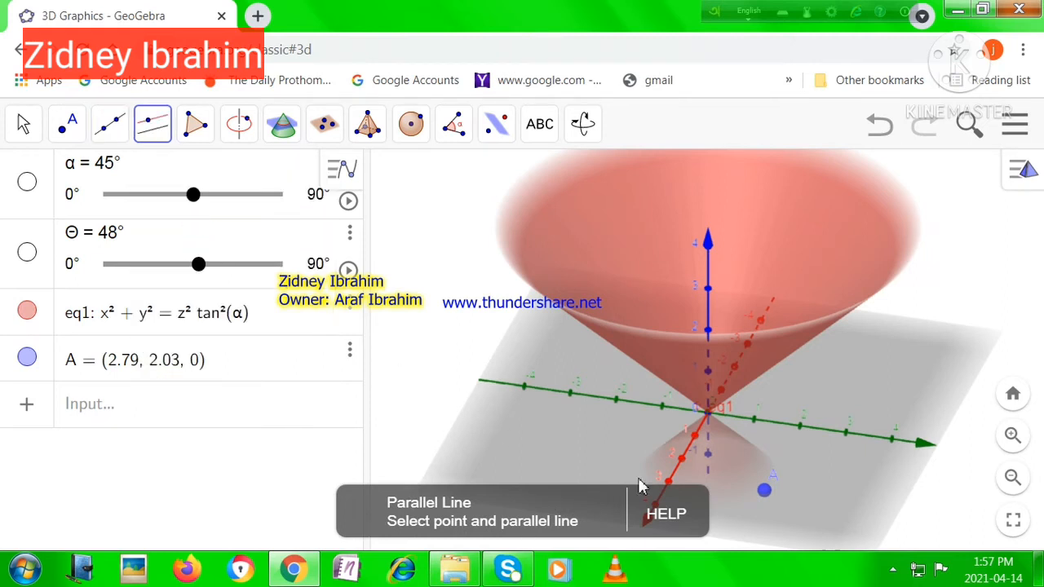
click(764, 491)
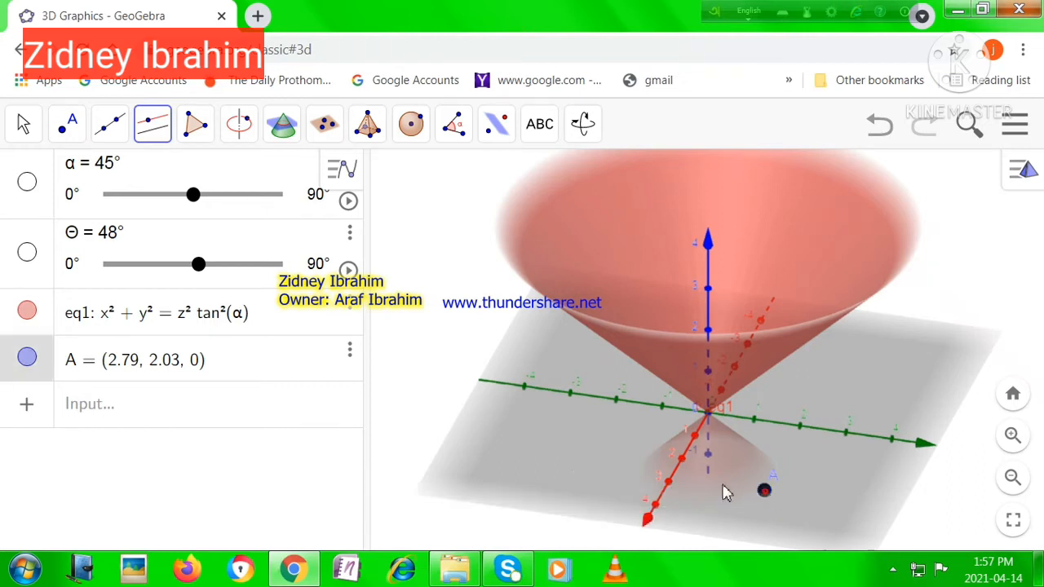
click(670, 483)
key(Escape)
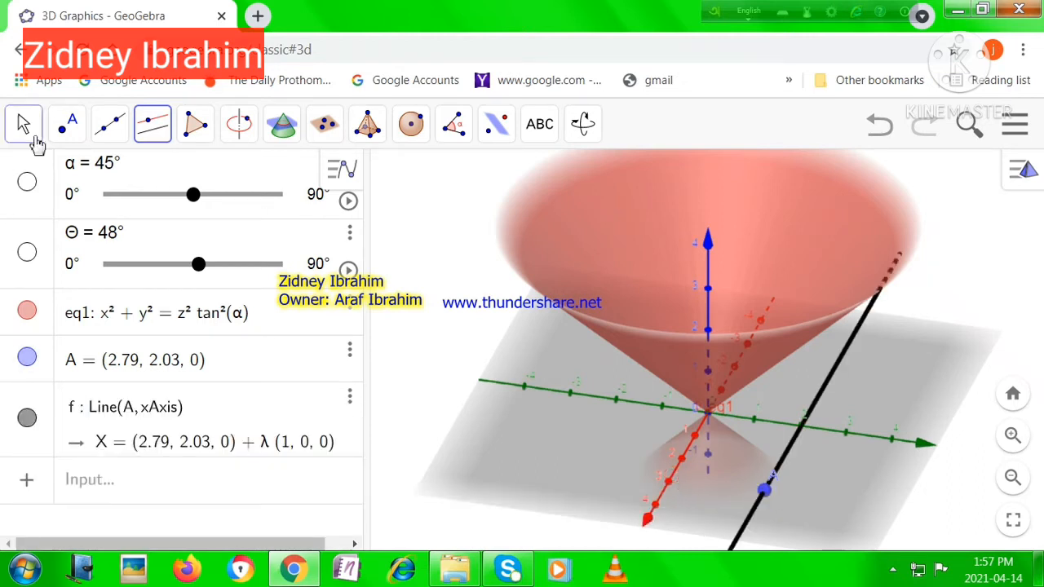
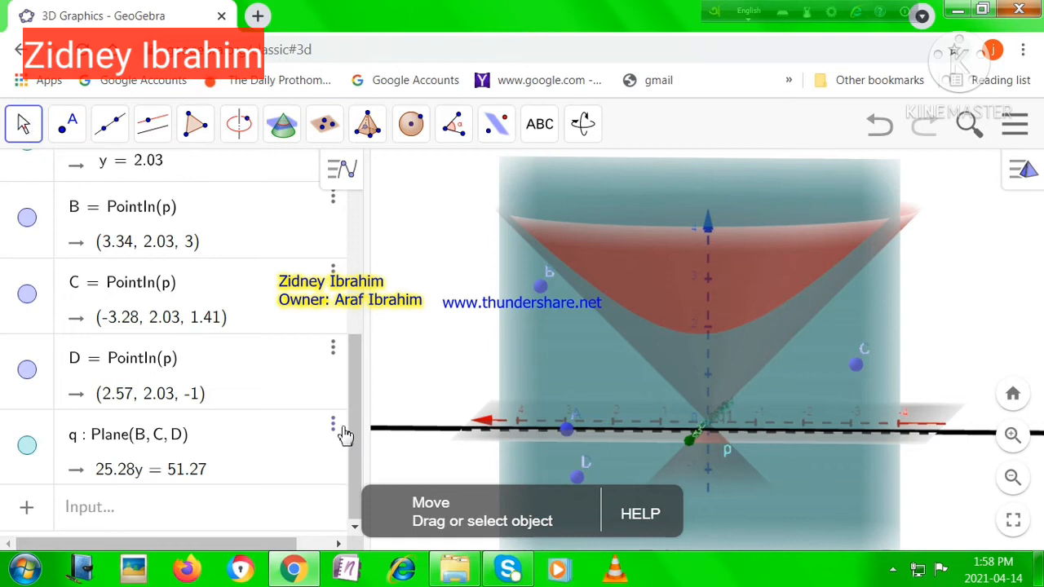
- Change the colour of plane q to blue (#0000FF) in its settings
click(347, 517)
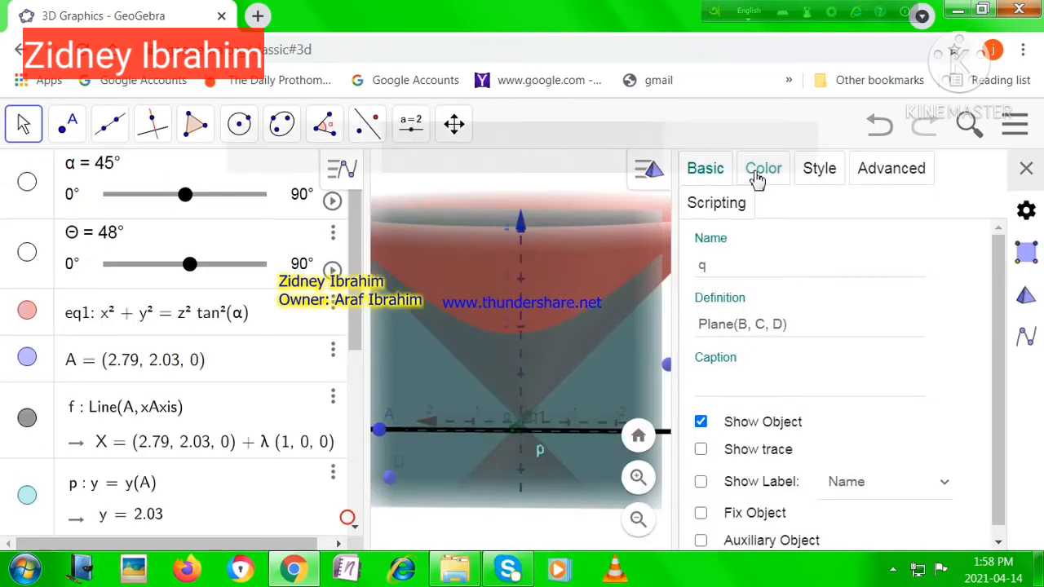
click(754, 168)
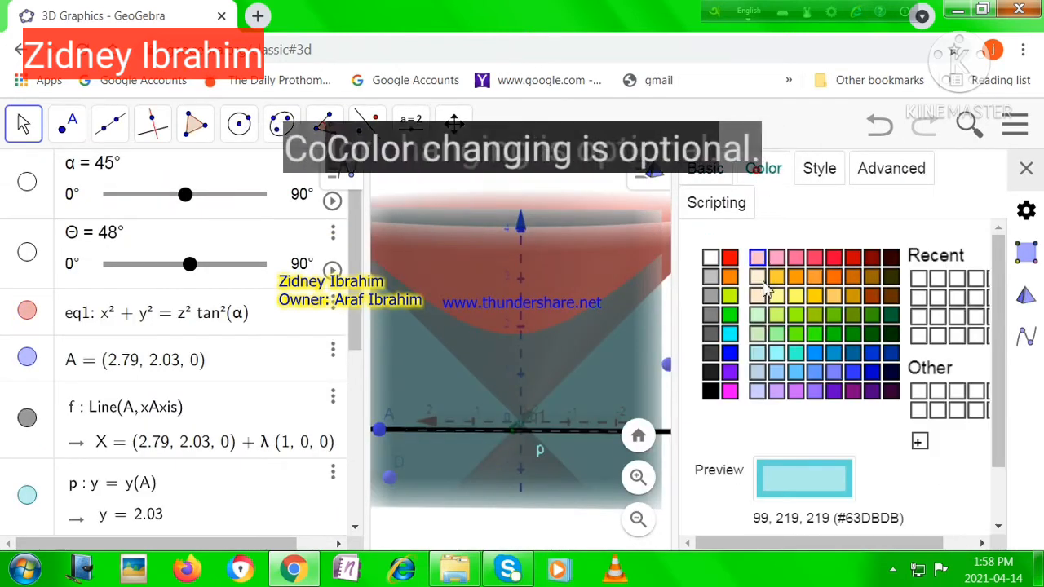
click(729, 354)
- Change the cone's colour to green (#00FF00) and close the settings
drag(568, 205, 571, 262)
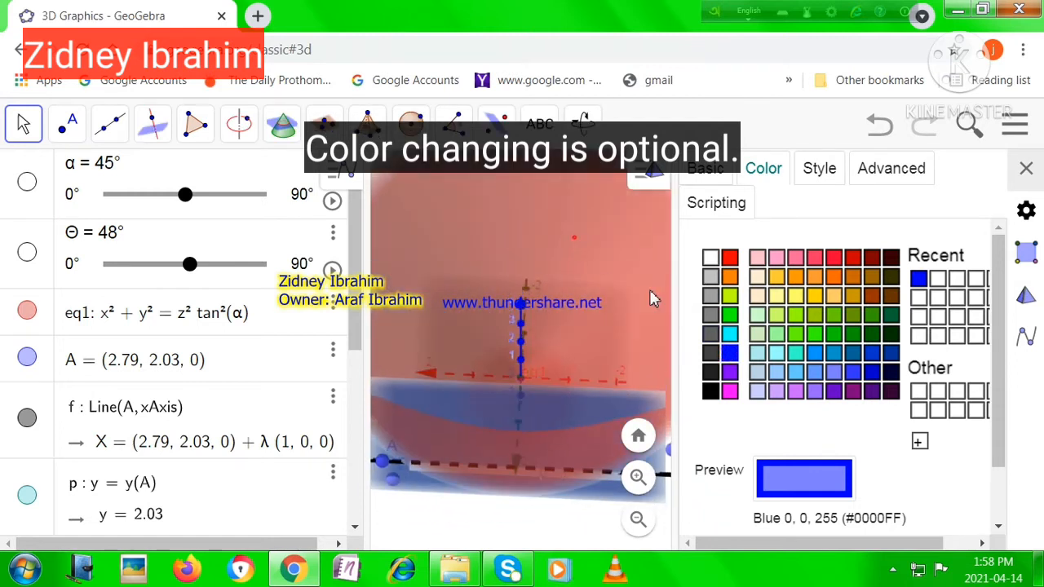
click(730, 315)
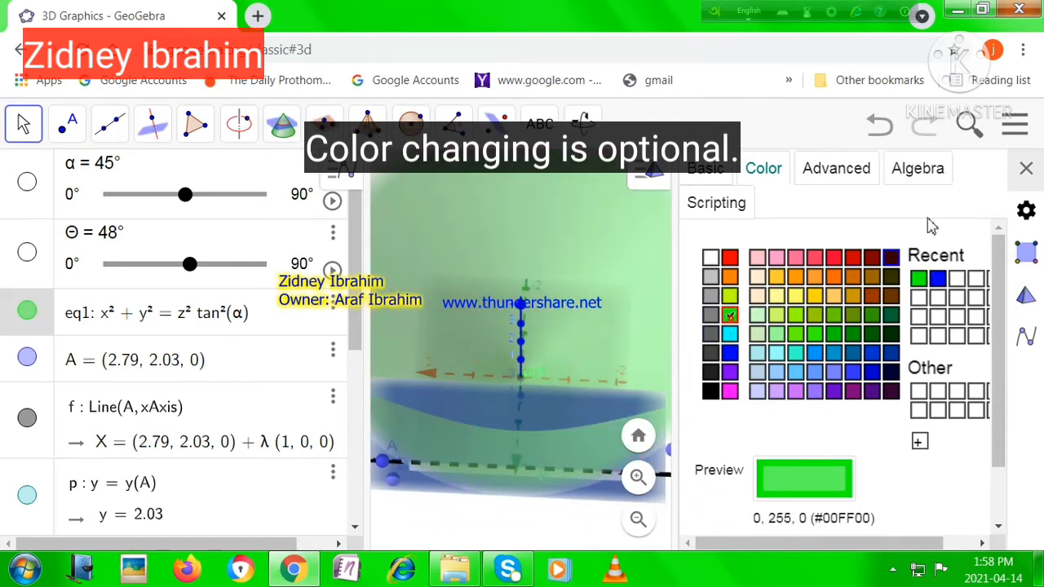
click(1027, 169)
- Hide plane p in the 3D view and keep plane q shown
drag(926, 452, 996, 408)
drag(899, 450, 857, 446)
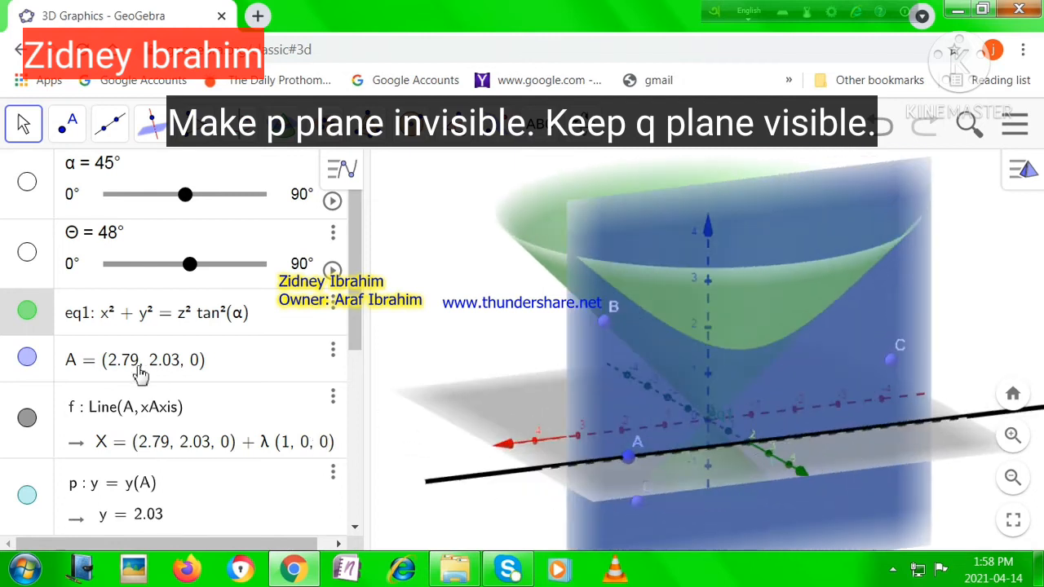
click(27, 495)
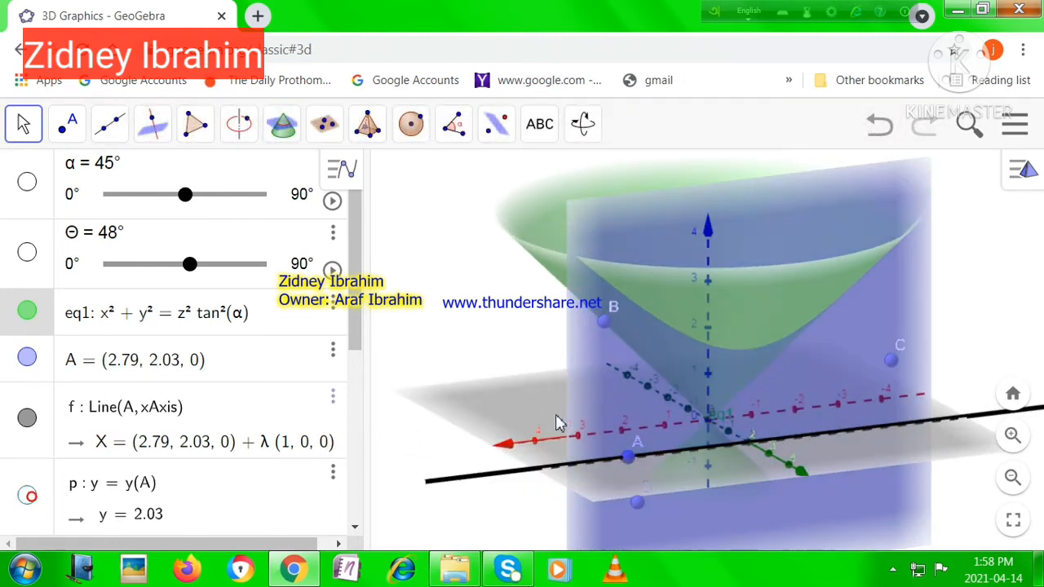
drag(514, 430, 526, 433)
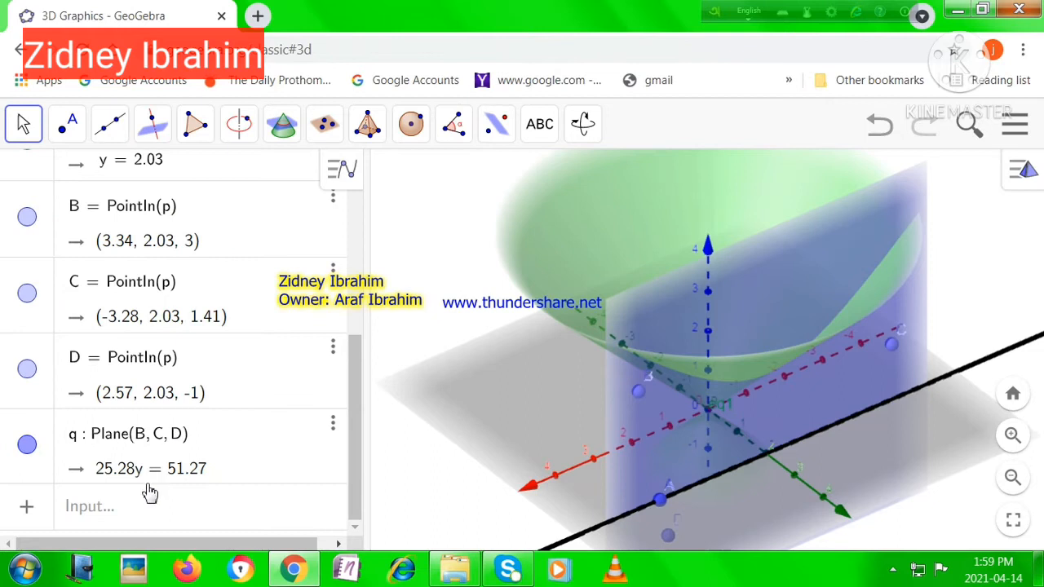
- Start a Rotate command with object, angle and axis of rotation, using plane q as the object
click(122, 505)
text(Ro)
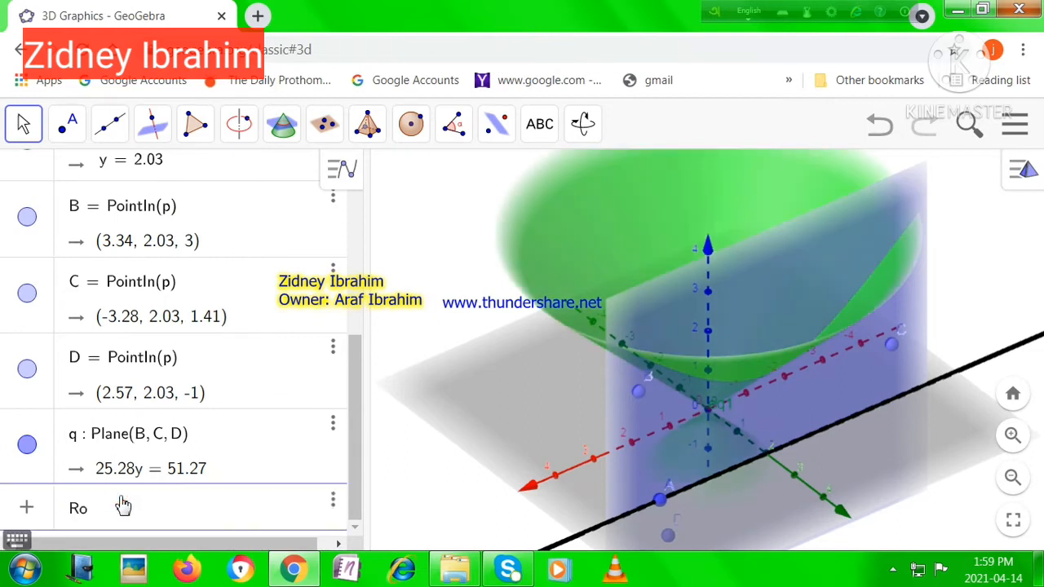
text(tate)
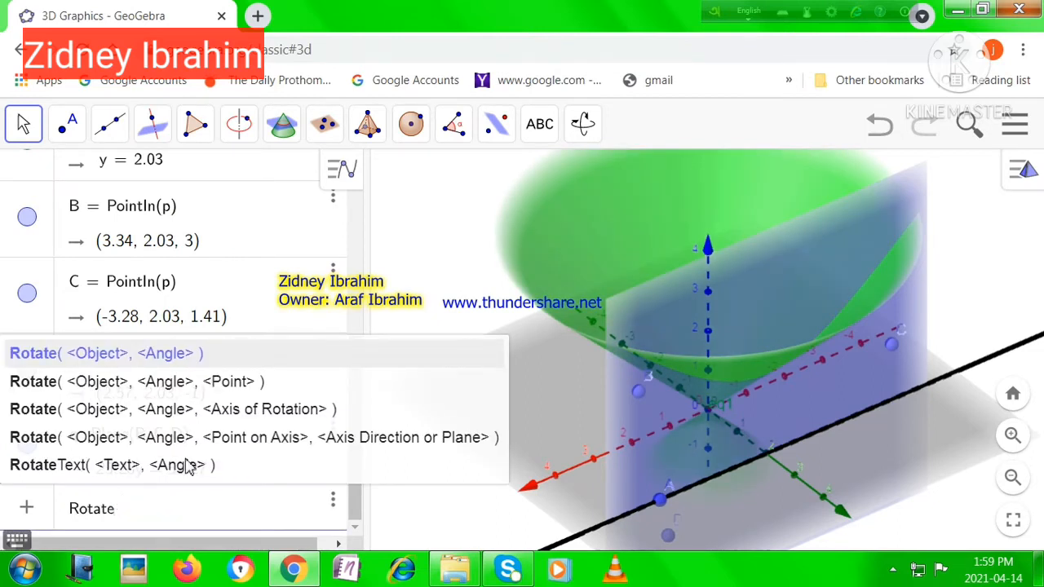
click(215, 408)
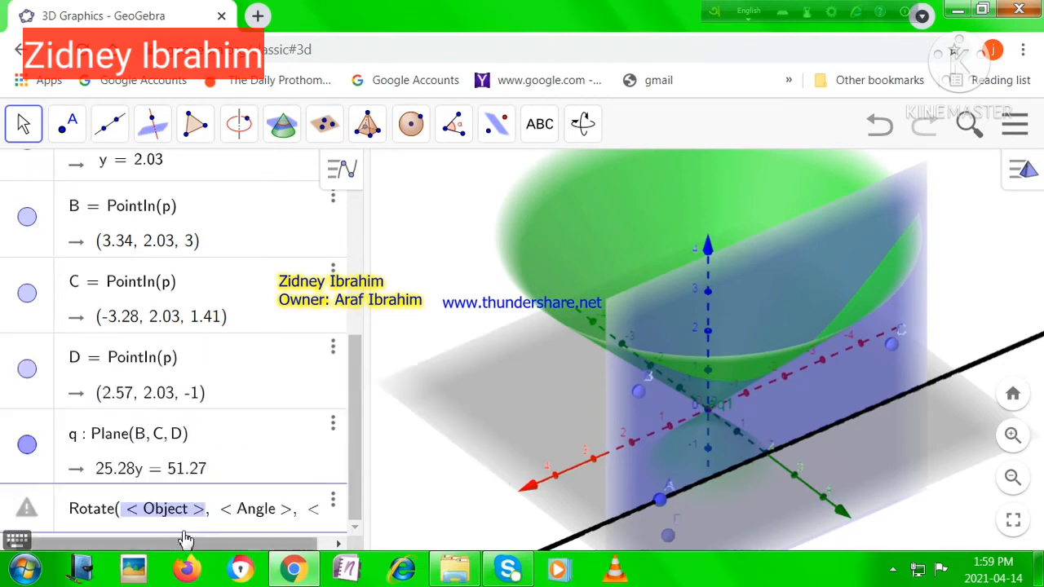
text(q)
key(Tab)
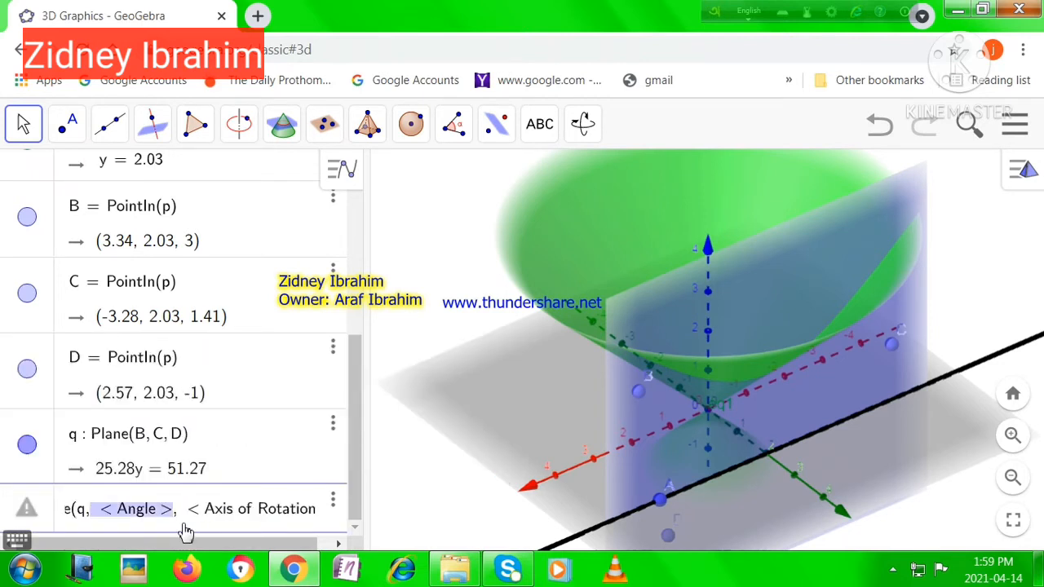
- Set the rotation angle in the Rotate command to Θ using the Greek letters
click(16, 540)
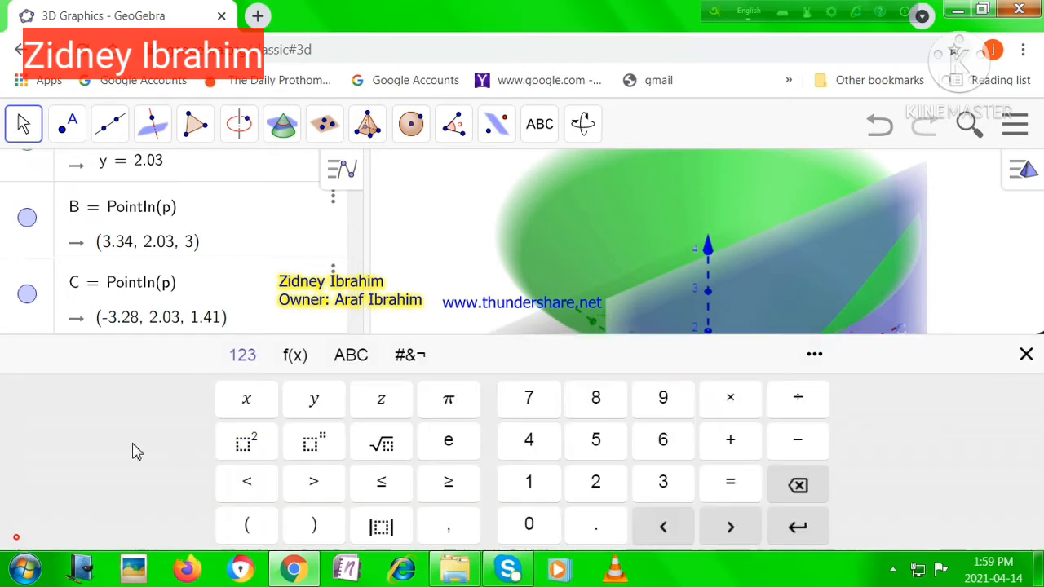
click(352, 356)
click(228, 524)
click(227, 484)
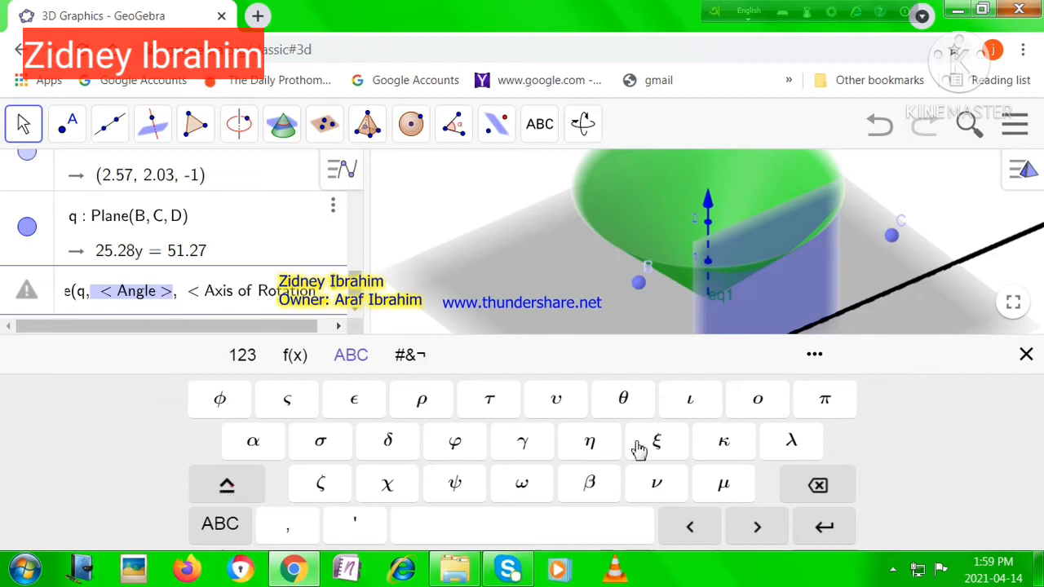
click(623, 399)
click(209, 302)
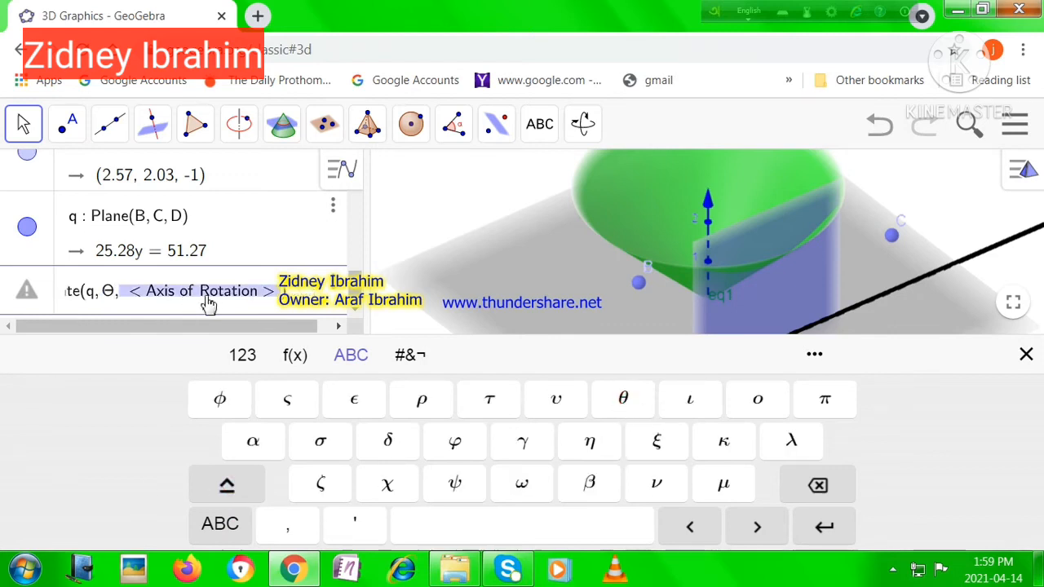
- Enter line f as the axis of rotation in the Rotate command, create the rotated plane and close the virtual keyboard
click(220, 523)
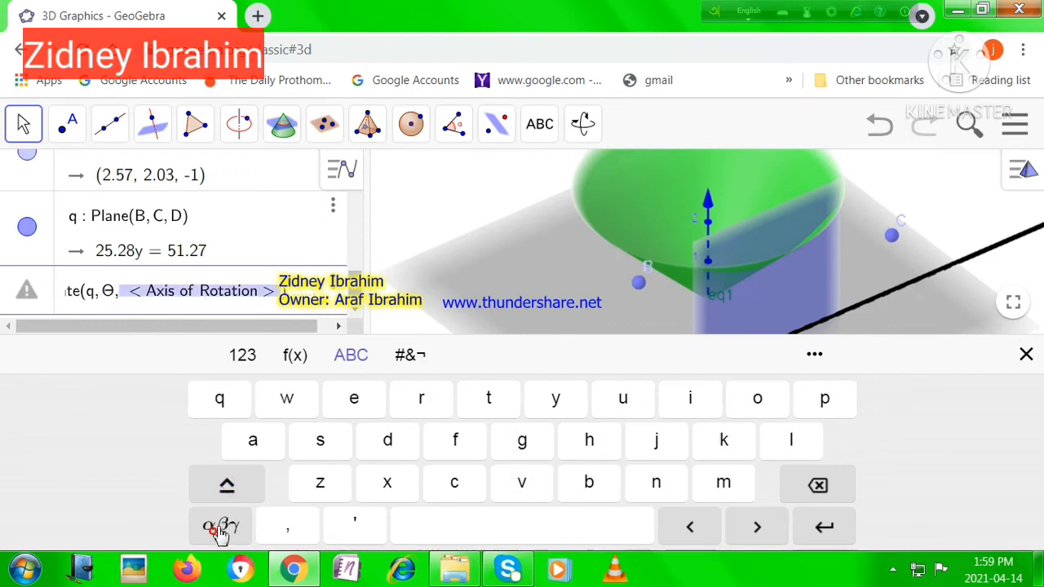
click(455, 441)
scroll(161, 286, up, 5)
scroll(160, 286, up, 3)
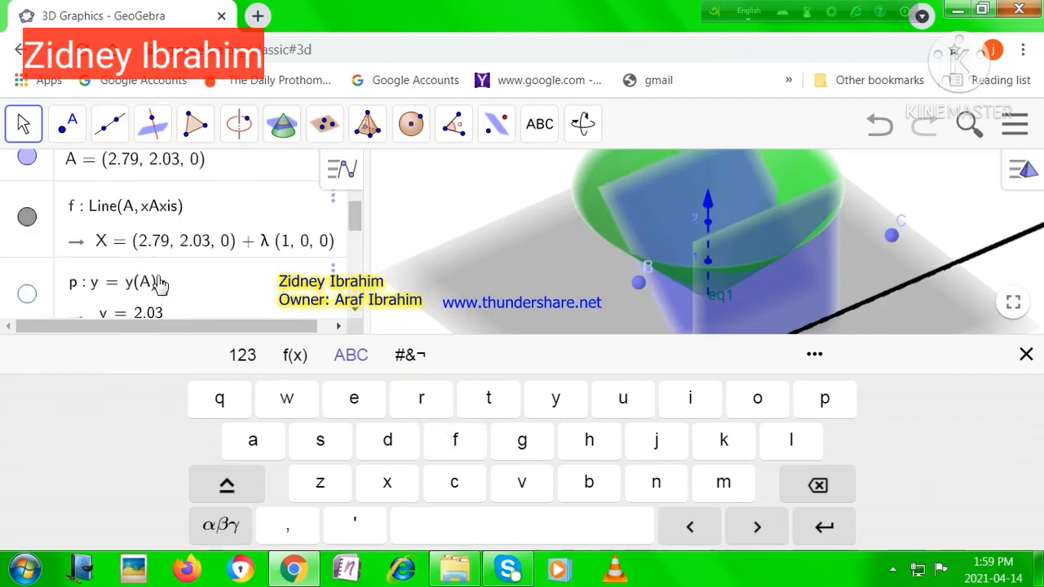
scroll(163, 277, down, 6)
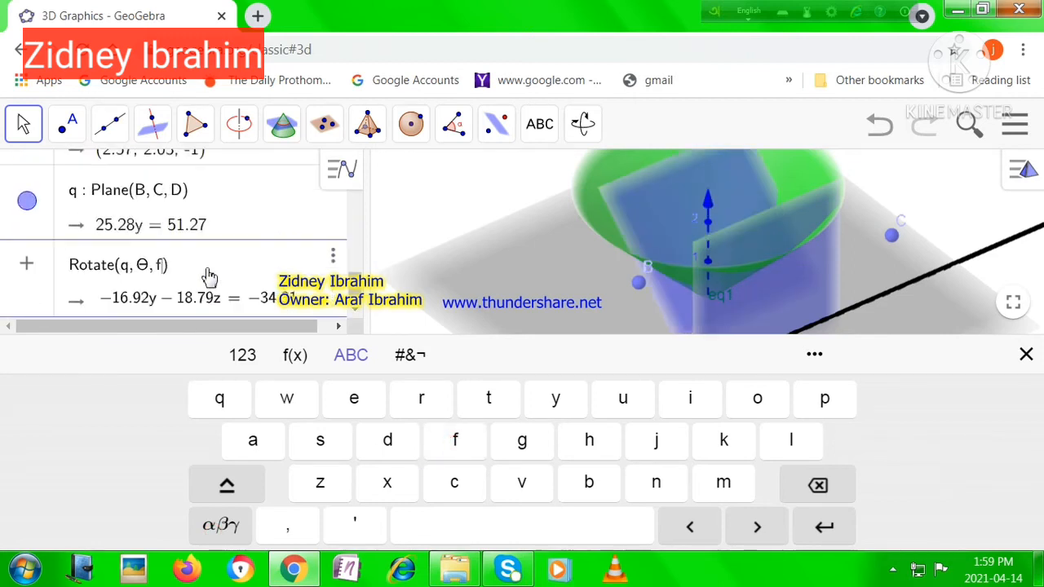
click(206, 270)
key(Return)
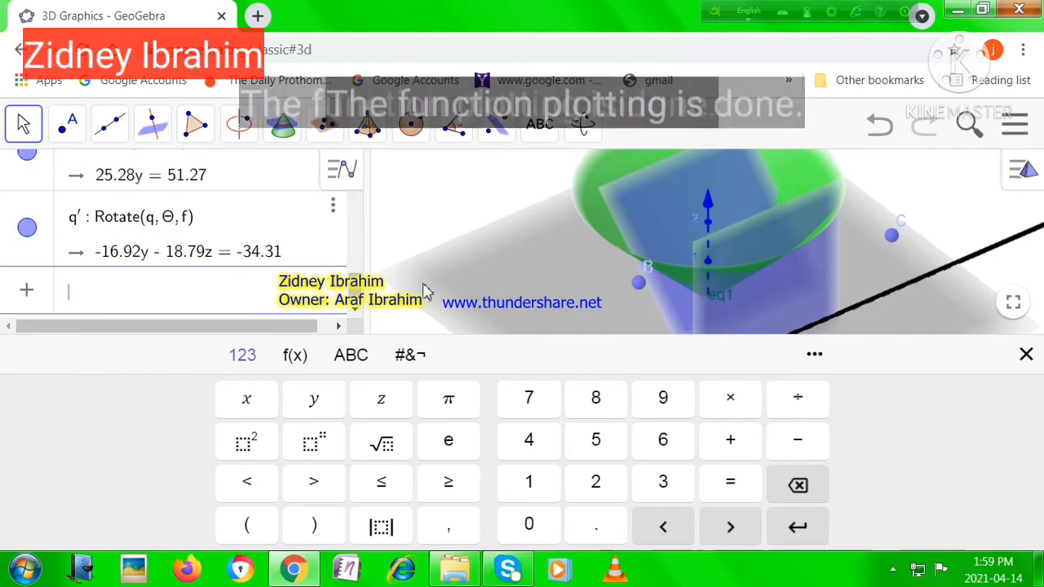
click(1026, 355)
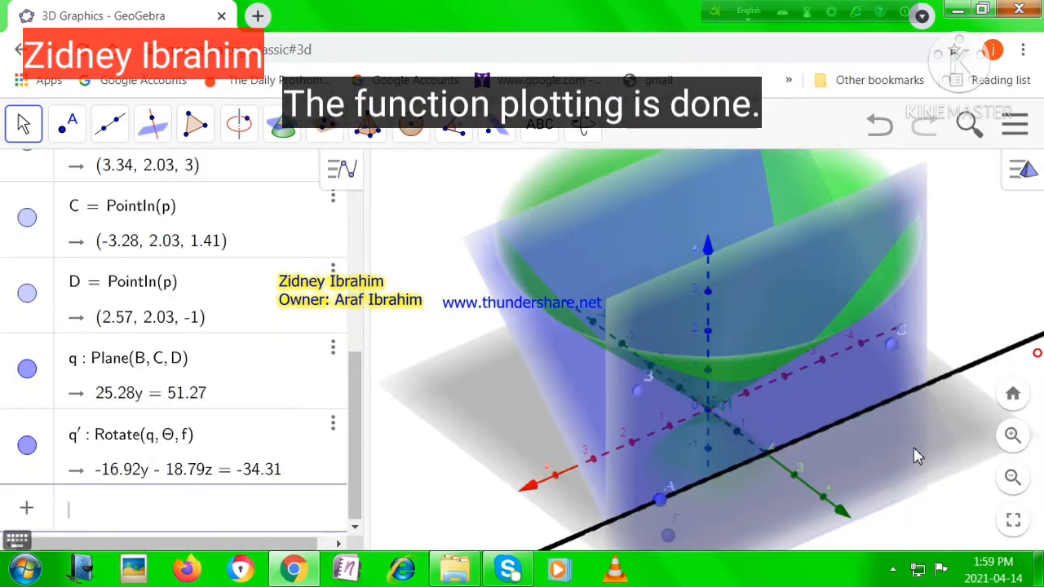
- Hide points B, C and D and plane q, keeping only the rotated plane q' shown
scroll(163, 383, up, 3)
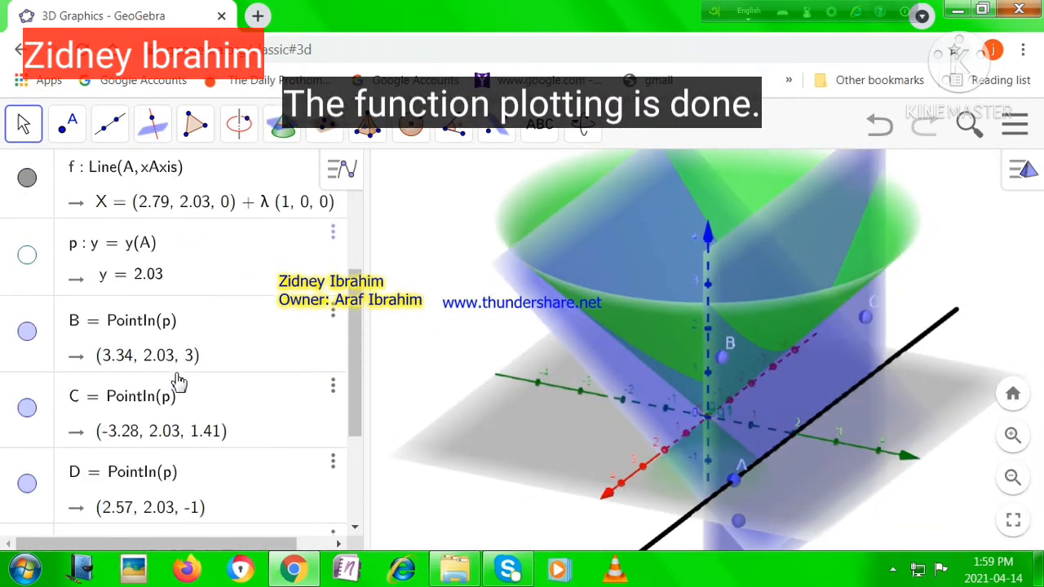
click(28, 333)
click(27, 408)
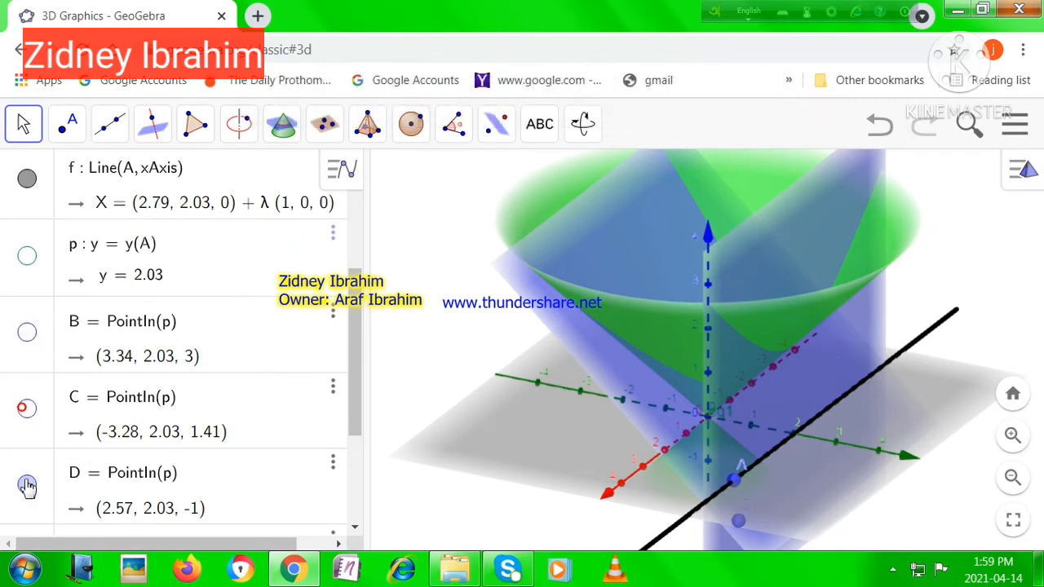
click(27, 484)
scroll(27, 447, down, 5)
click(27, 369)
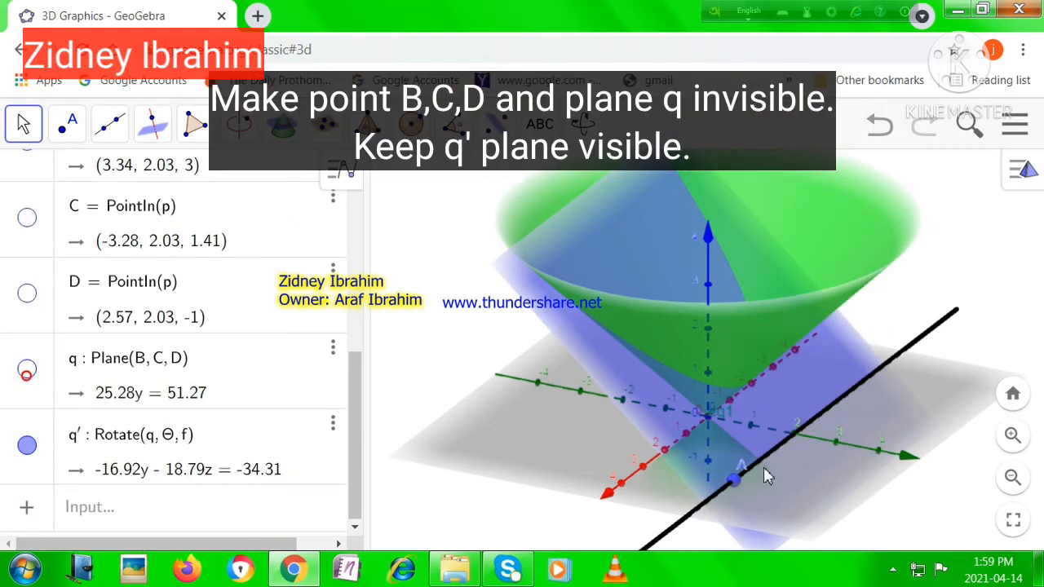
drag(784, 463, 764, 470)
- Set the Θ slider to 0°
click(23, 121)
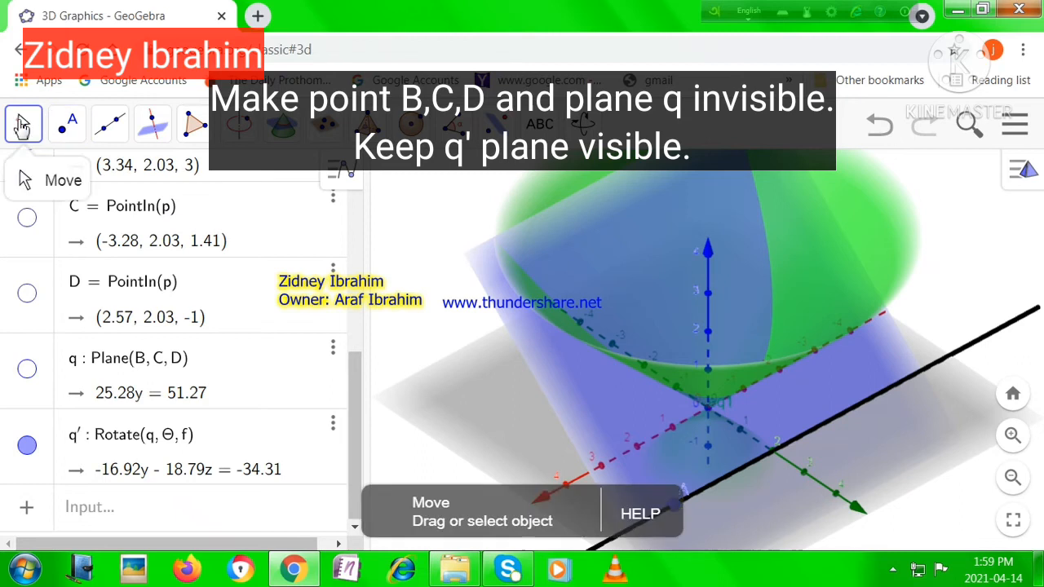
scroll(210, 362, up, 5)
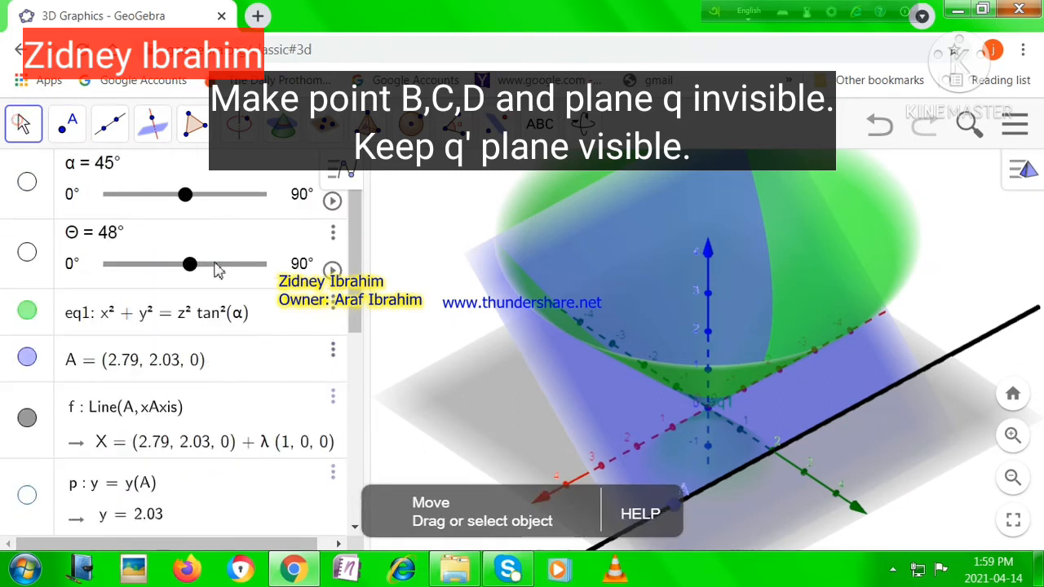
drag(189, 265, 112, 270)
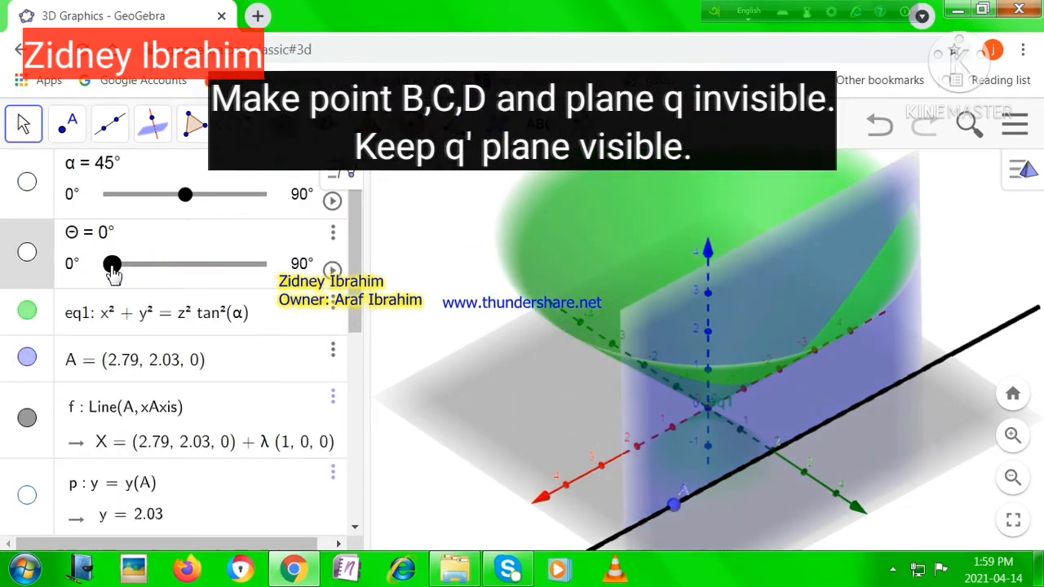
- Move point A vertically up to (2.79, 2.03, 2.47)
click(676, 512)
drag(677, 512, 606, 482)
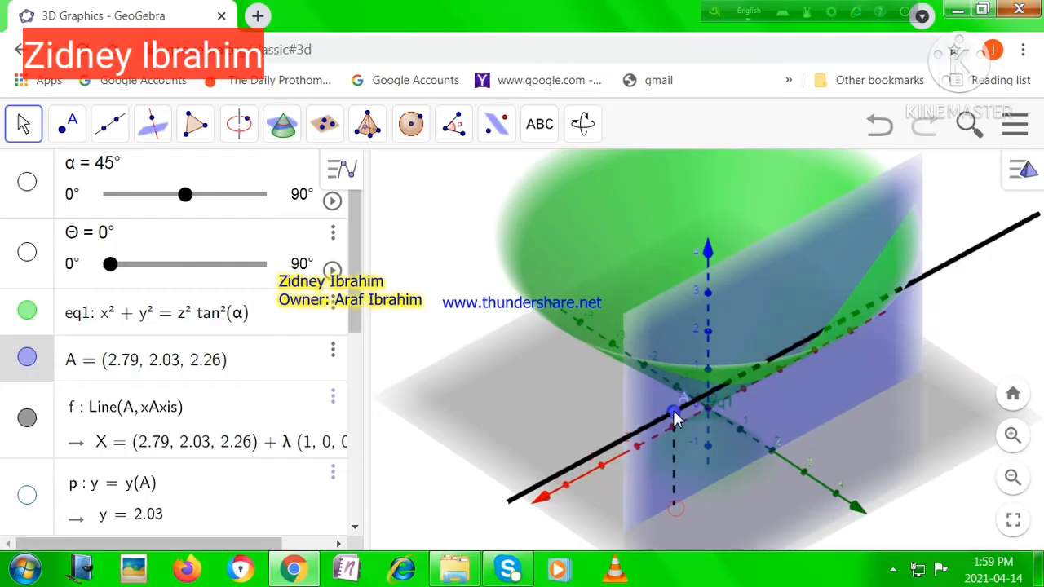
drag(676, 415, 671, 405)
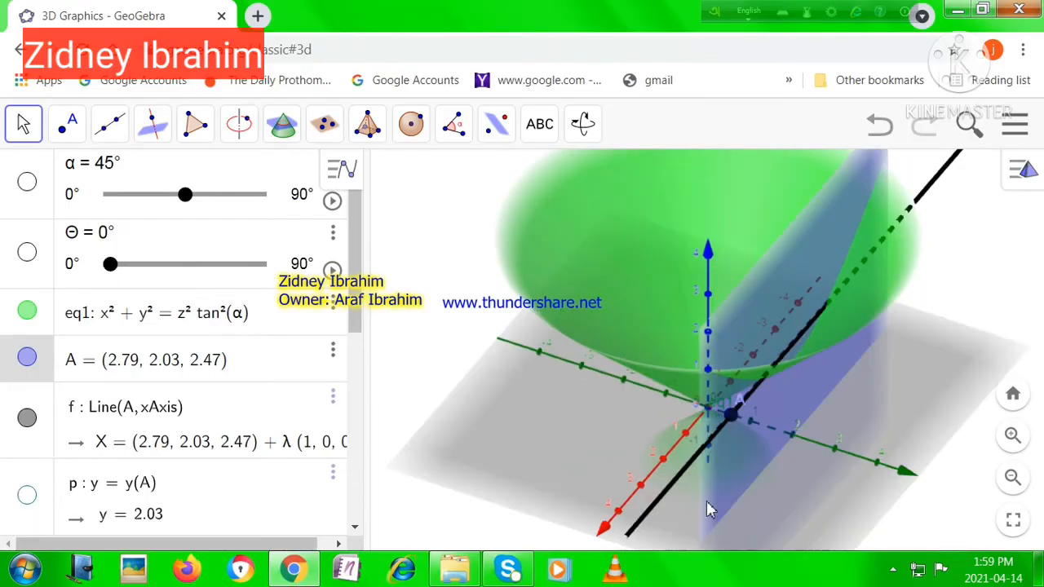
- Hide line f in the 3D view and set the Θ slider to 90°
scroll(27, 359, down, 3)
scroll(27, 323, up, 2)
click(29, 323)
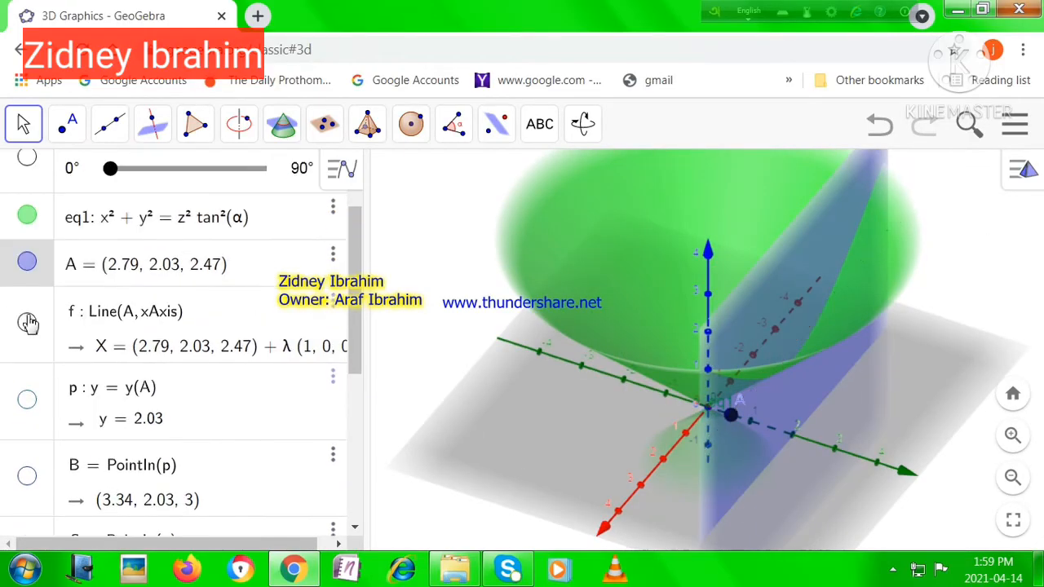
drag(478, 436, 486, 436)
scroll(152, 282, up, 2)
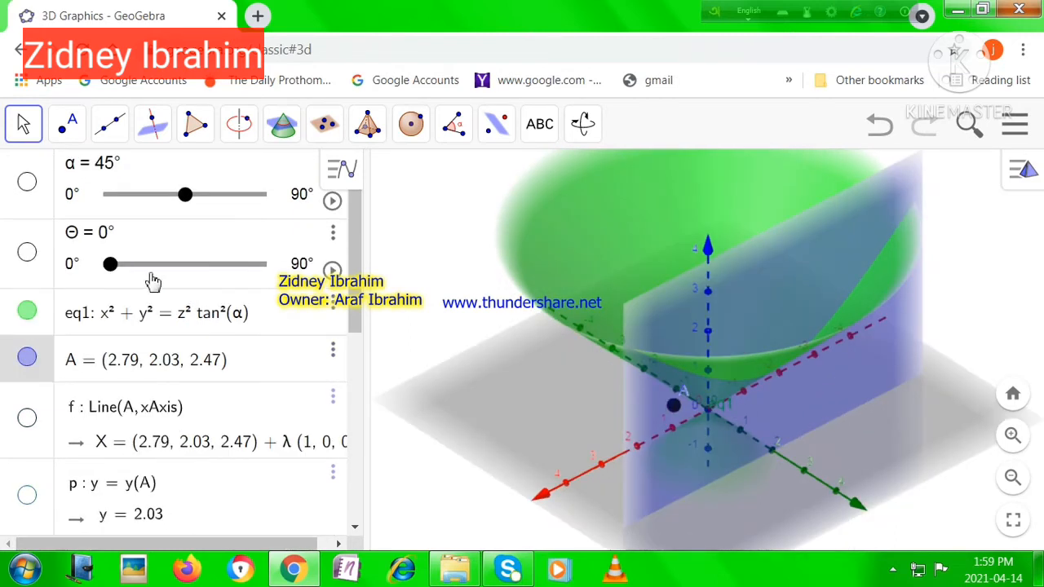
drag(117, 263, 261, 267)
- Create the intersection curve of the cone and plane q' with Intersect Two Surfaces
click(237, 122)
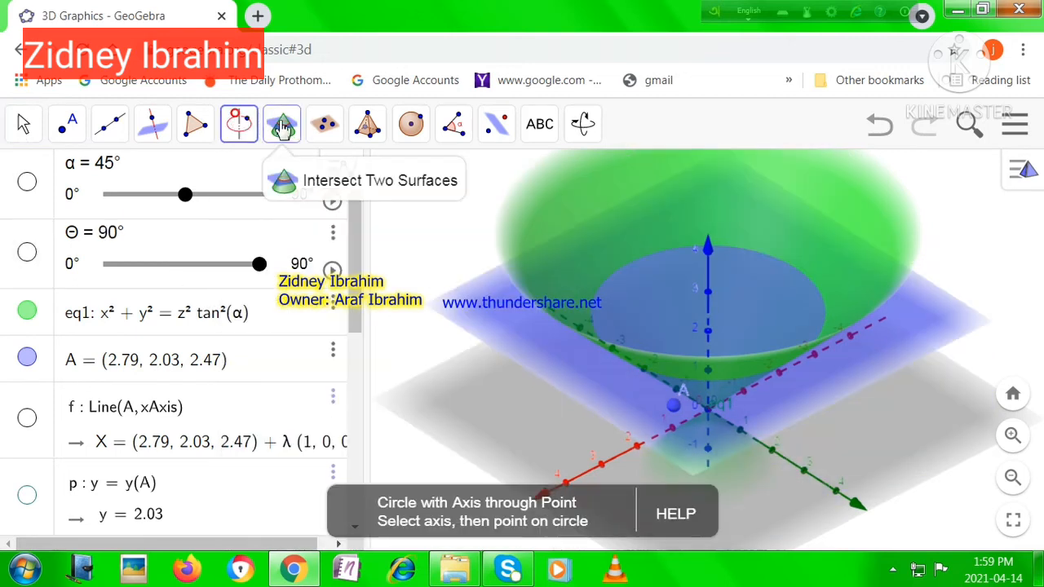
click(285, 180)
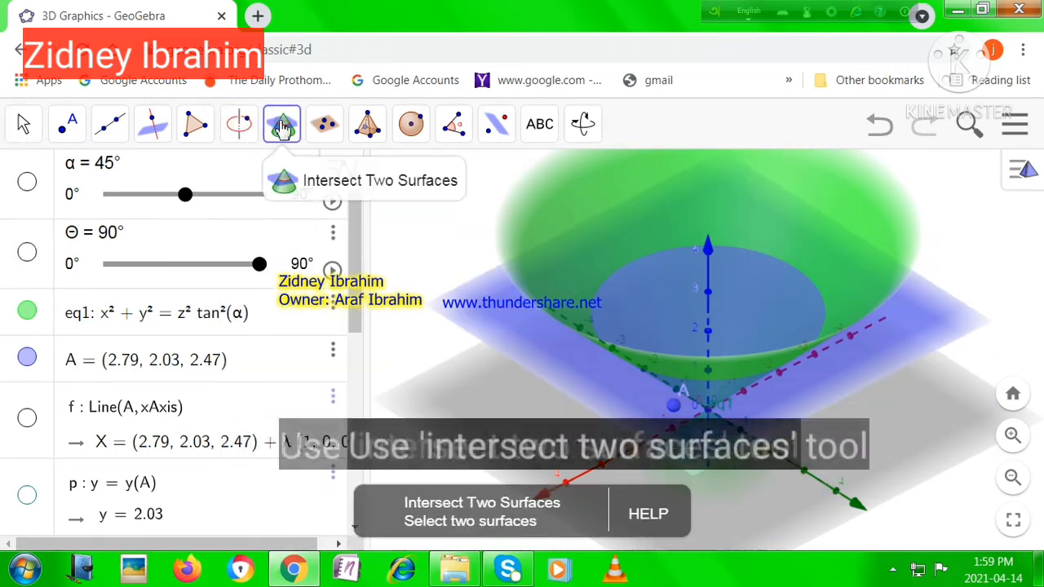
click(612, 285)
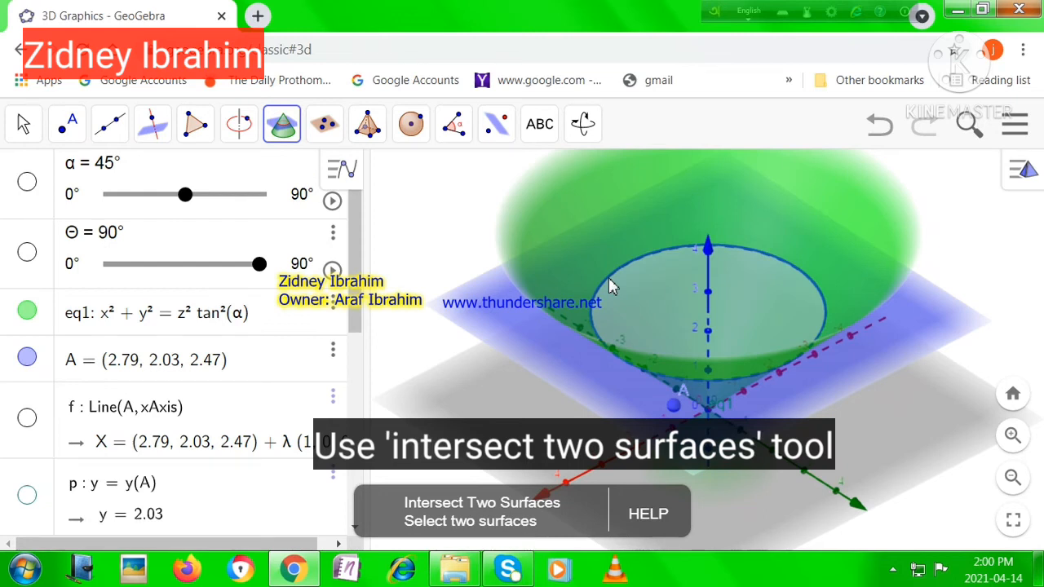
- Change the intersection curve's colour to red (#FF0000) and close the settings
right_click(609, 276)
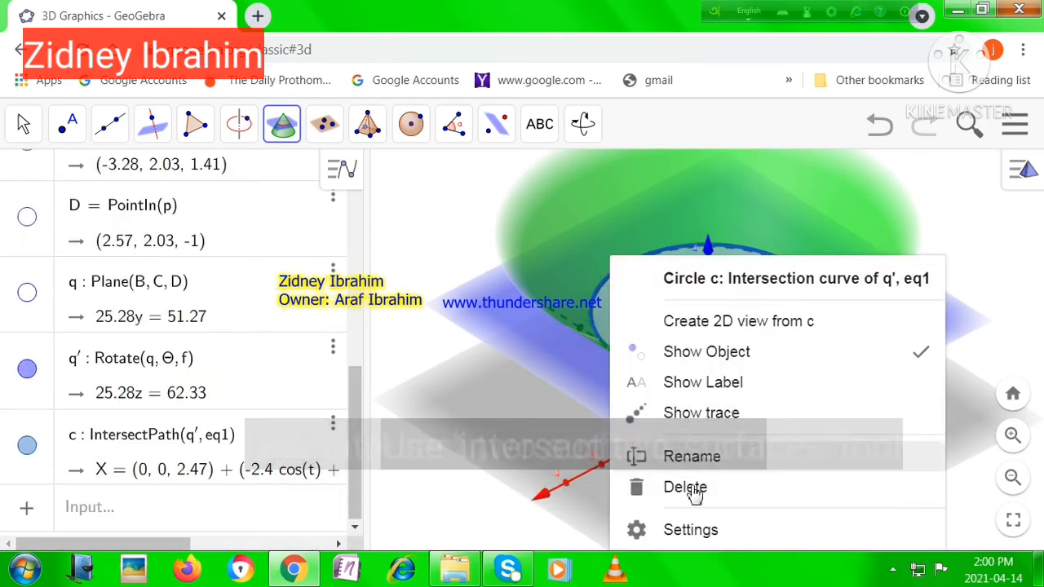
click(706, 532)
click(768, 168)
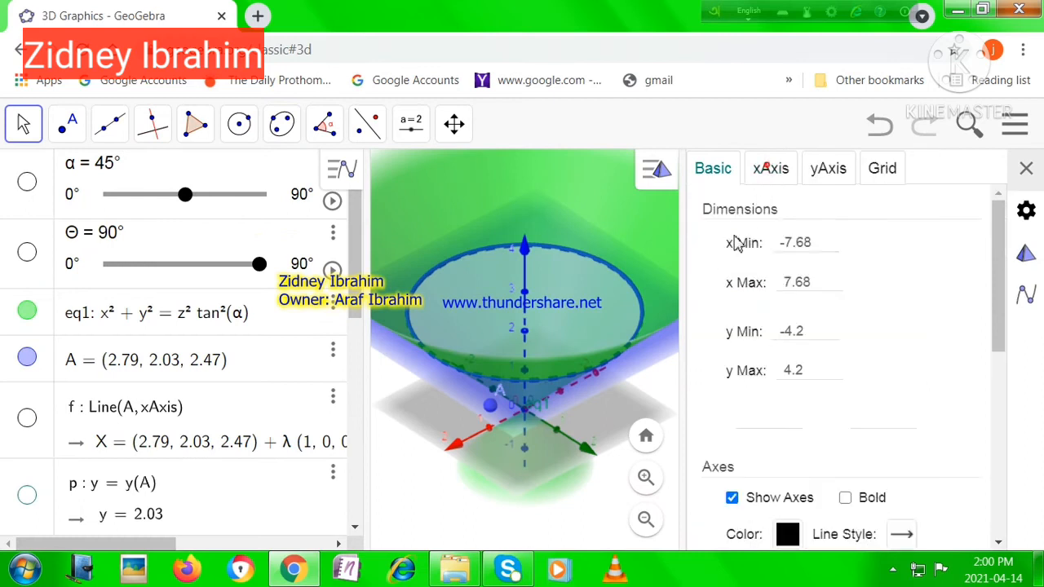
click(421, 275)
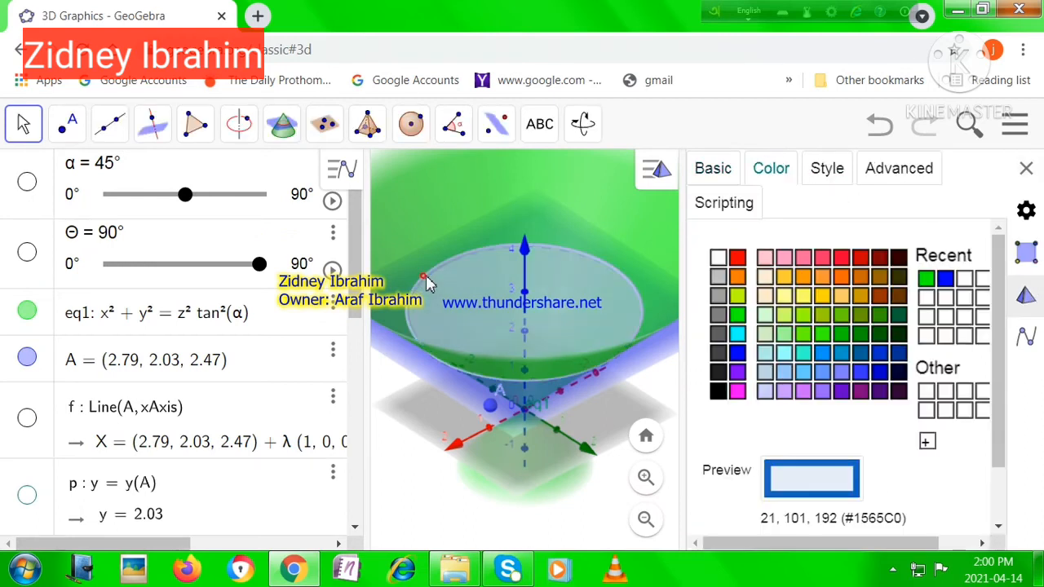
click(737, 278)
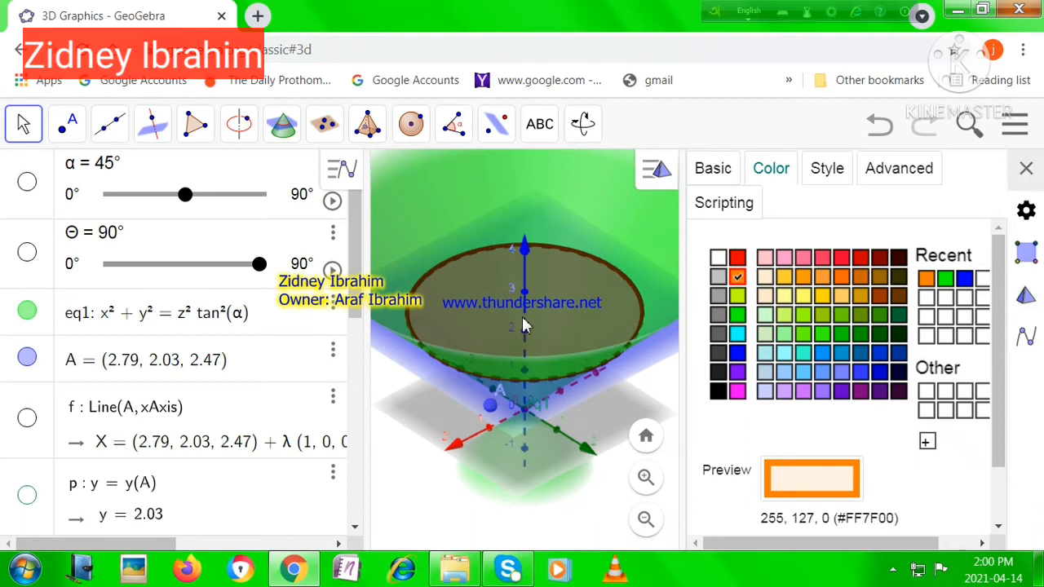
click(737, 258)
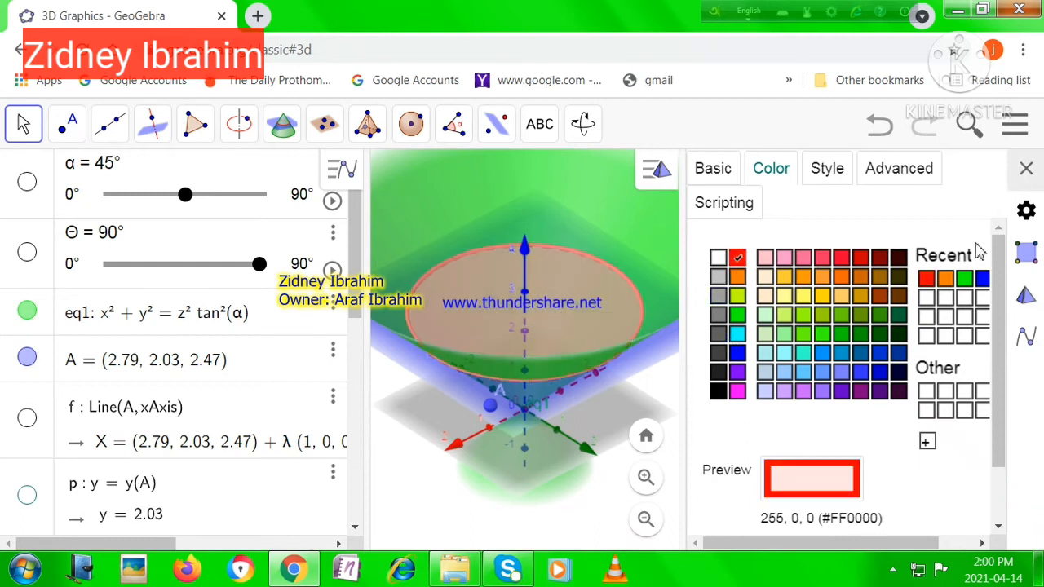
click(1025, 169)
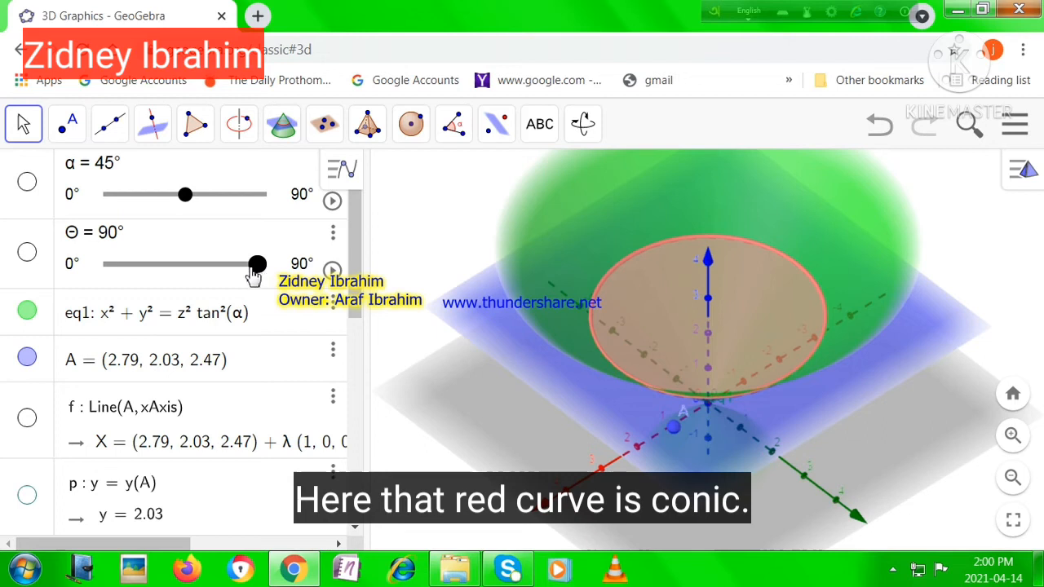
- Vary the Θ slider and examine the red conic from several angles, returning Θ to 90°
drag(256, 266, 295, 292)
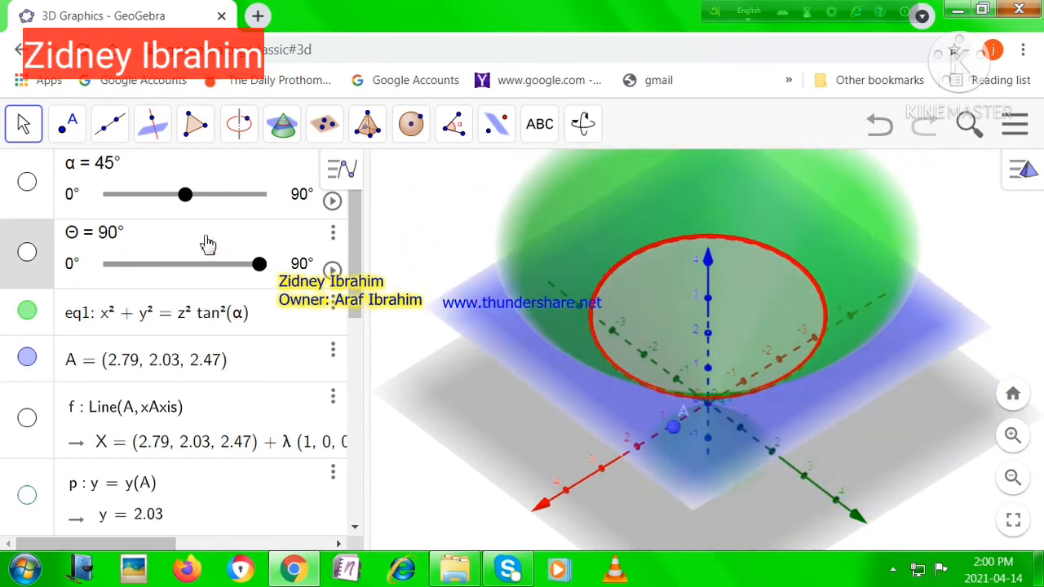
drag(575, 473, 613, 441)
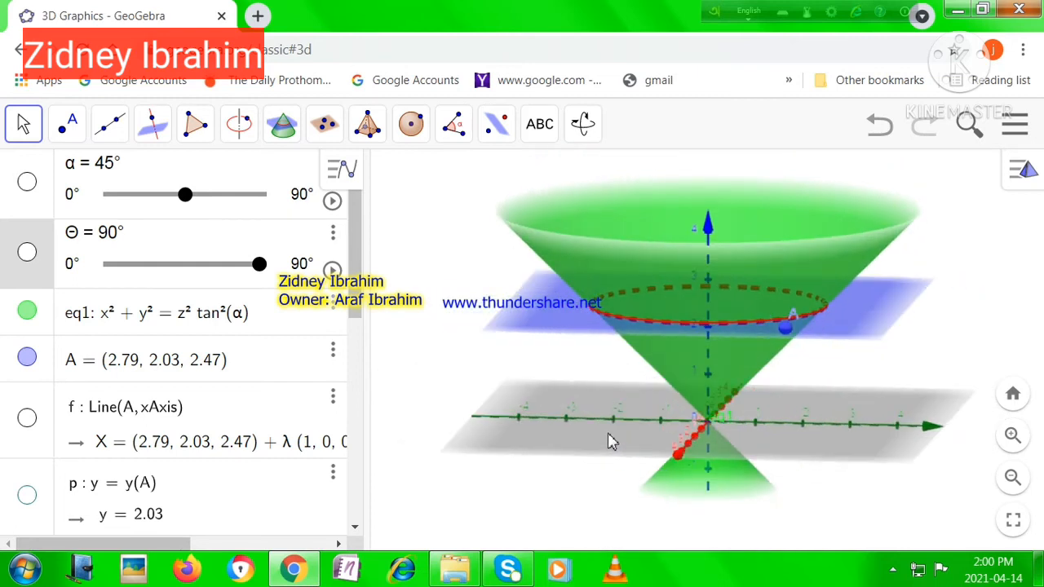
mouse_move(257, 271)
mouse_down()
mouse_move(185, 269)
mouse_move(275, 265)
mouse_move(106, 277)
mouse_move(119, 266)
mouse_move(269, 265)
mouse_up()
drag(489, 417, 415, 400)
- Open the 2D Graphics view beside the 3D view, then widen the 3D view and narrow the algebra list
click(344, 173)
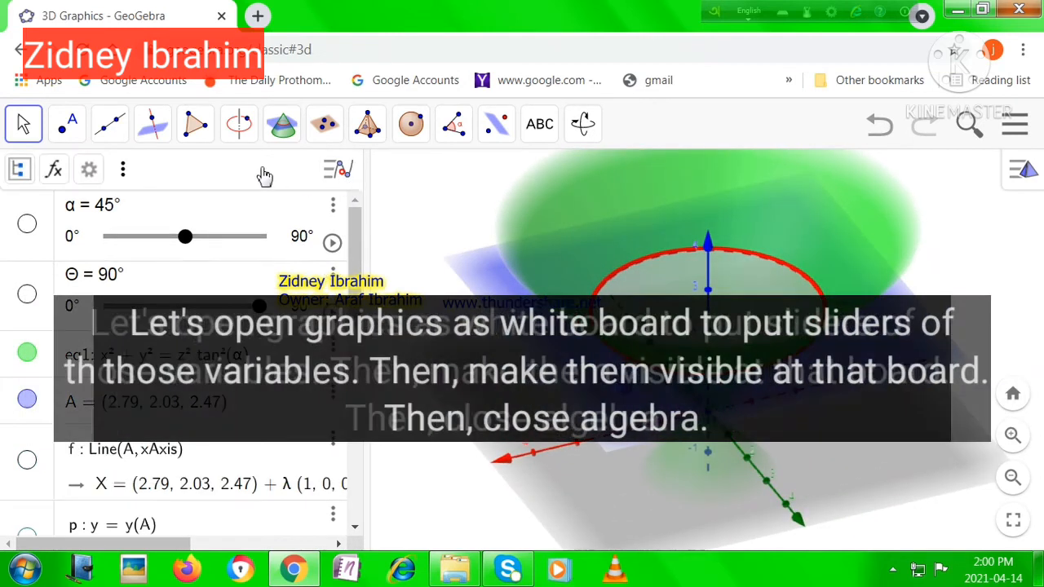
click(124, 171)
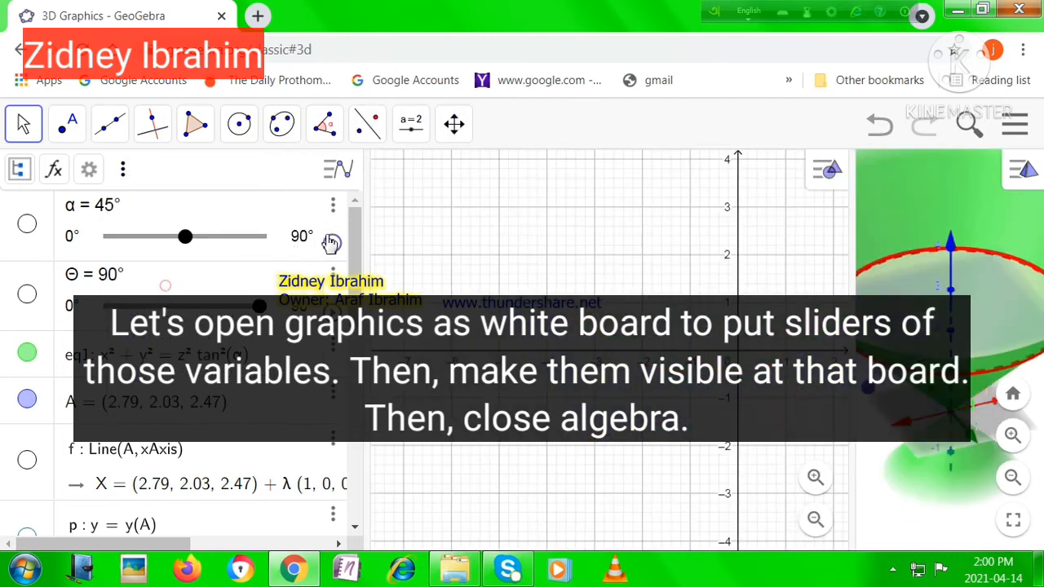
click(191, 282)
drag(850, 234, 613, 252)
drag(369, 389, 292, 389)
click(512, 172)
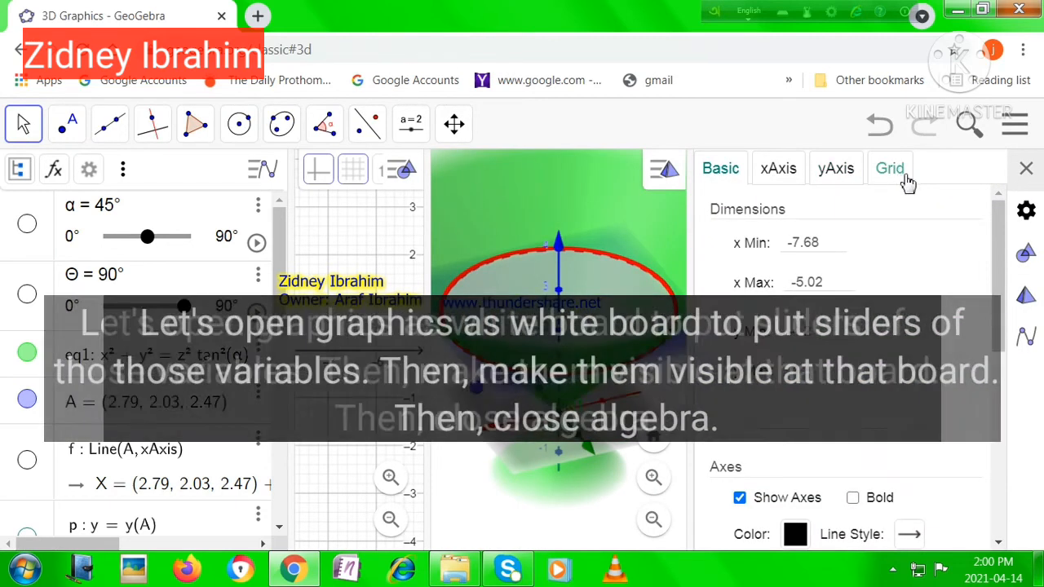
click(739, 498)
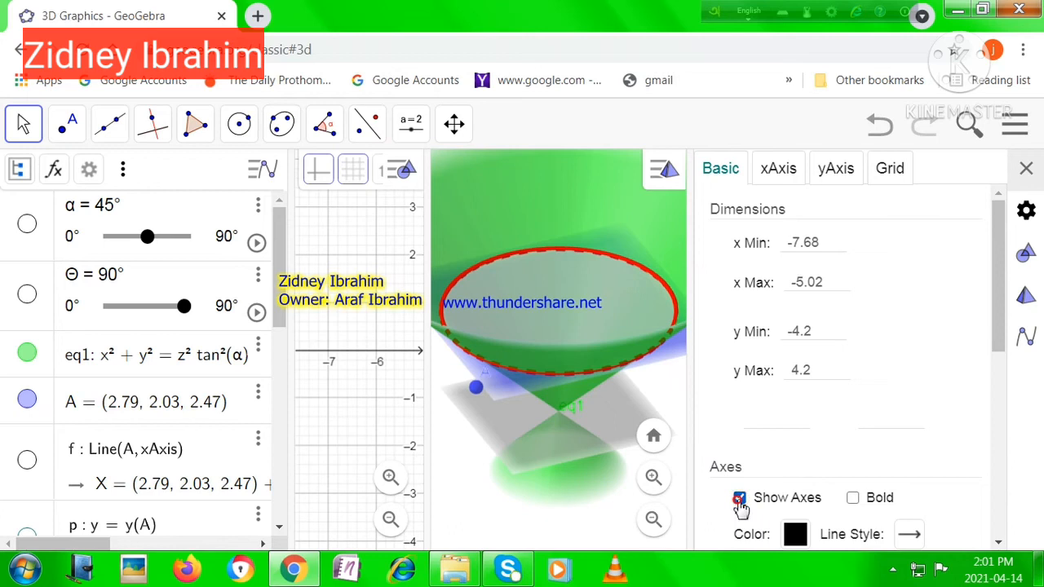
click(664, 169)
click(454, 170)
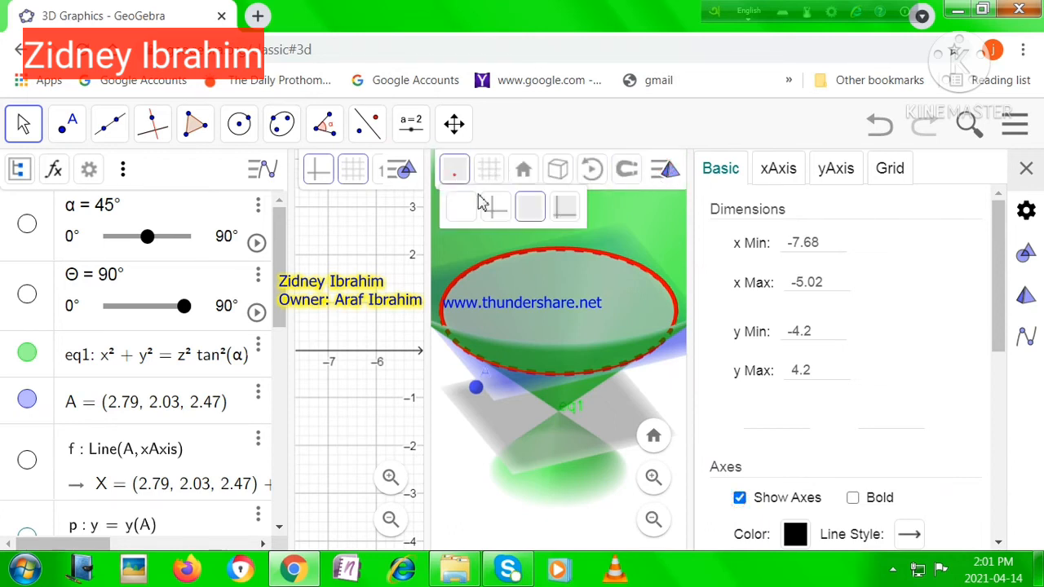
click(564, 206)
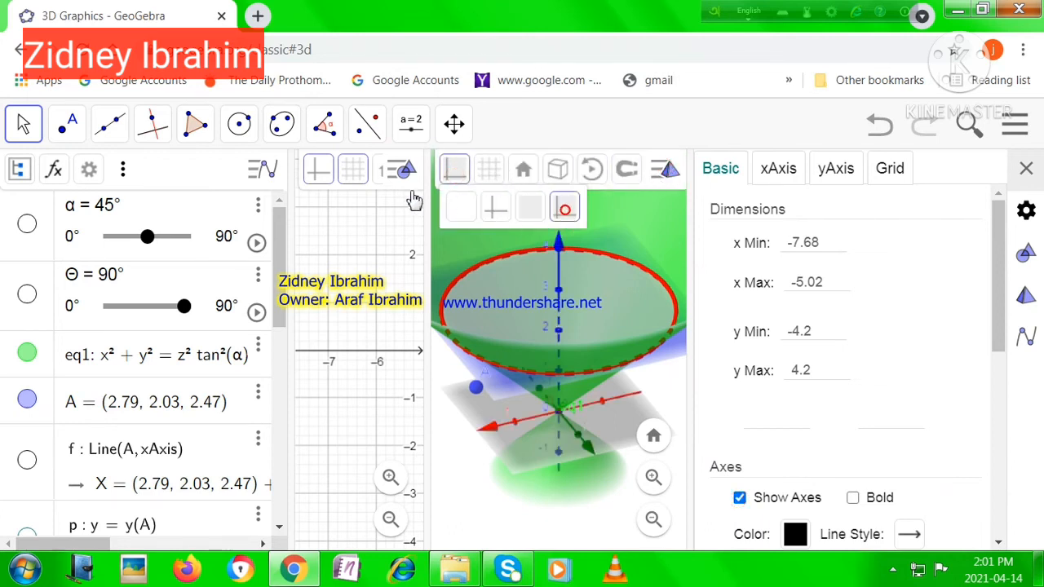
- Hide the axes and the grid in the 2D Graphics view and close the settings
click(323, 171)
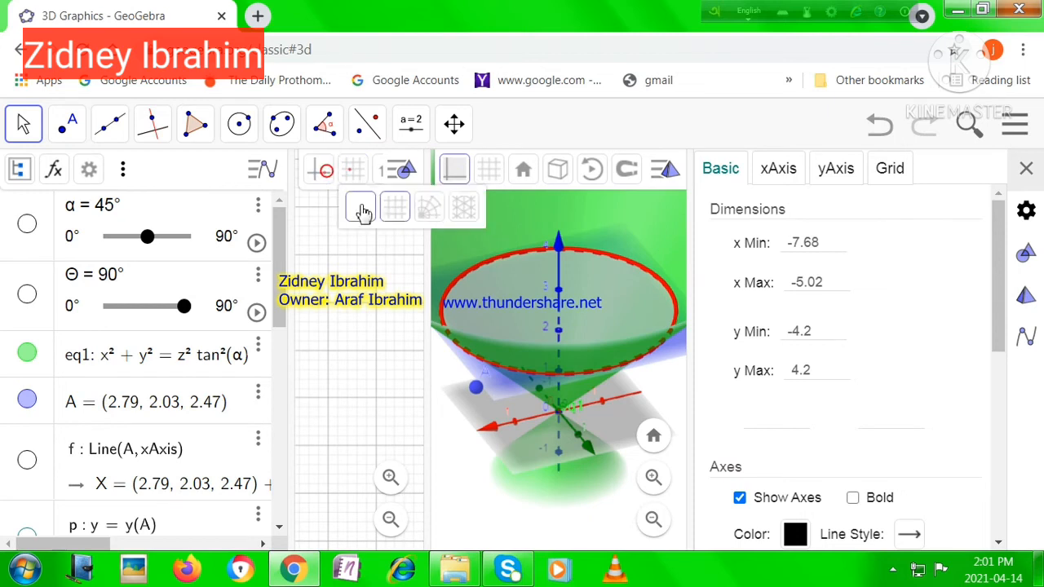
click(363, 210)
click(1025, 168)
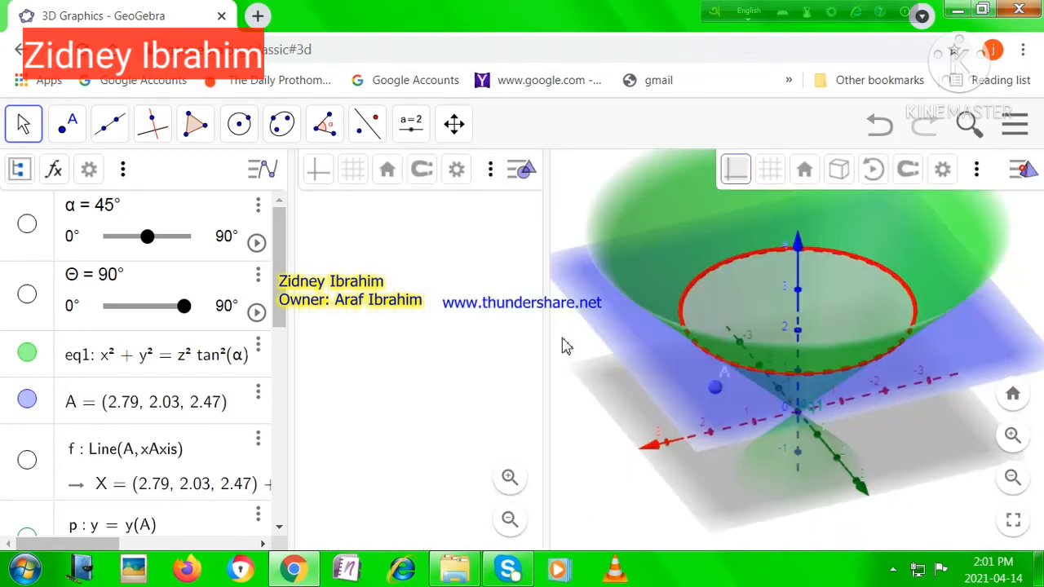
- Show the α and Θ sliders in the blank 2D Graphics view
click(27, 226)
click(27, 294)
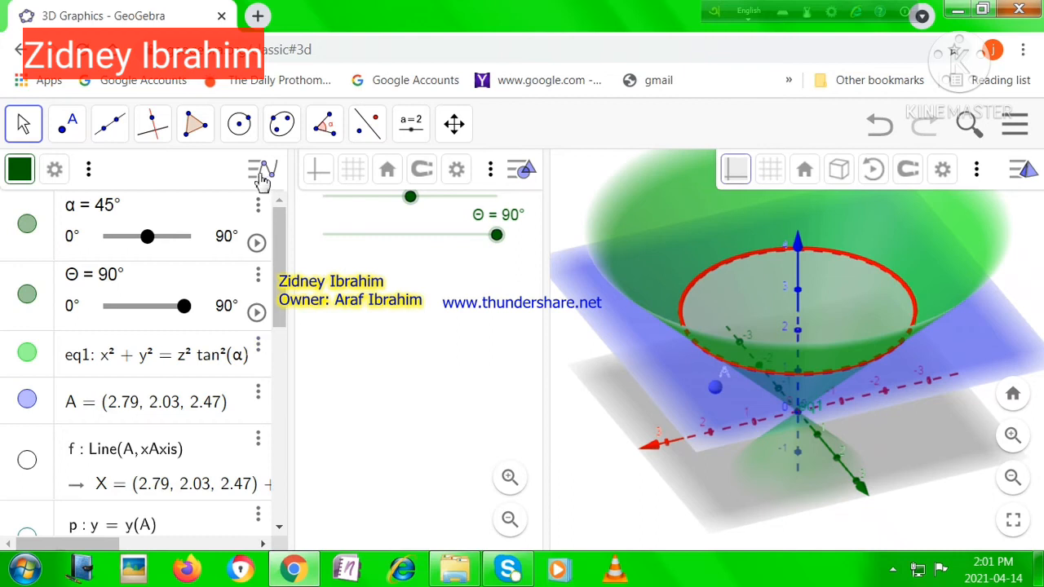
- Close the algebra view, narrow the 2D Graphics view to the width of the sliders and collapse its style bar
click(88, 170)
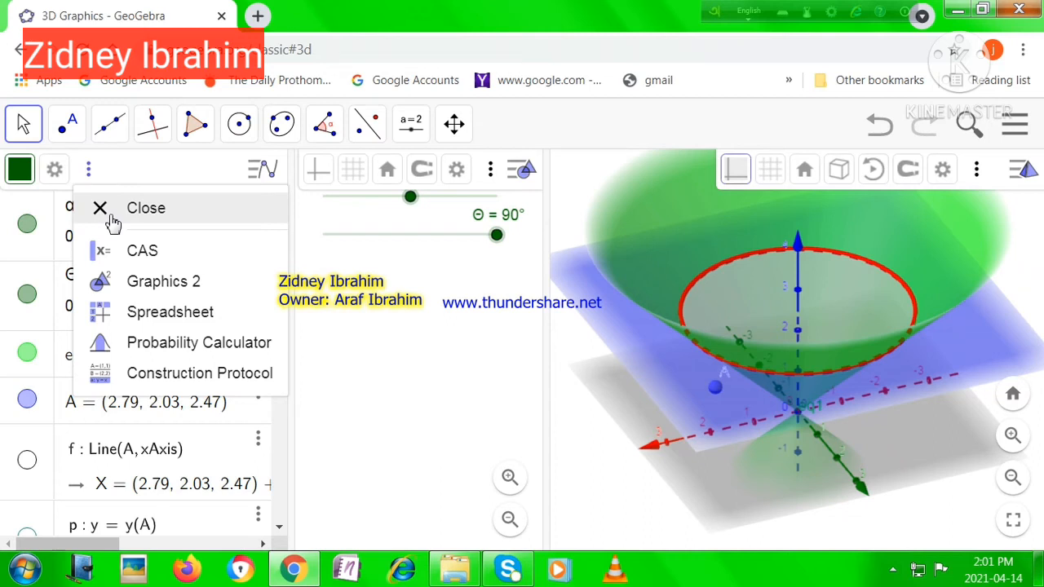
click(130, 209)
drag(351, 344, 287, 332)
click(260, 174)
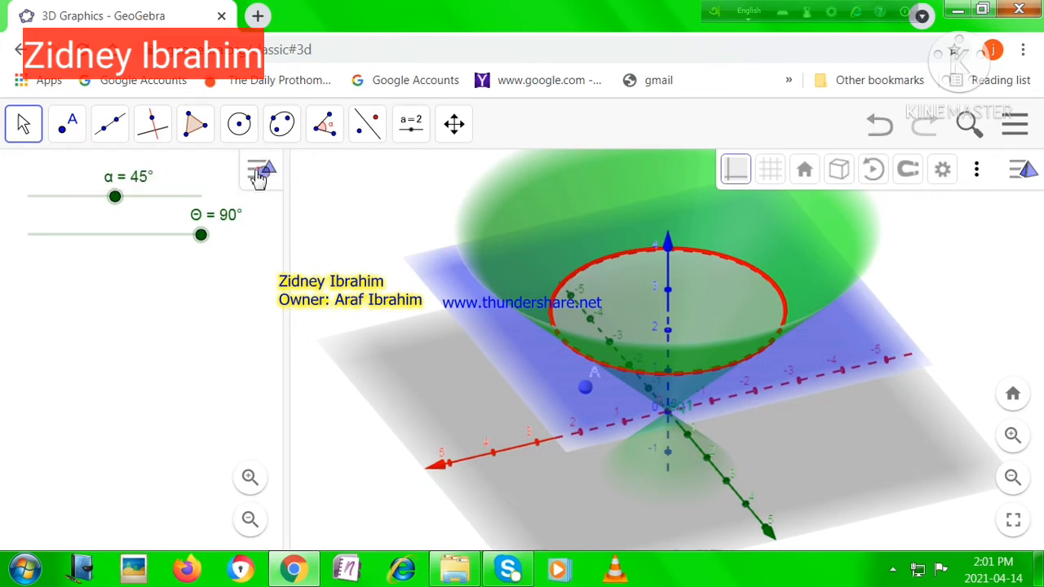
- Vary the α and Θ sliders to examine how the conic changes, returning them to 45° and 90°
drag(531, 467, 582, 482)
mouse_move(120, 204)
mouse_down()
mouse_move(155, 204)
mouse_move(95, 205)
mouse_move(186, 198)
mouse_move(46, 209)
mouse_move(116, 205)
mouse_up()
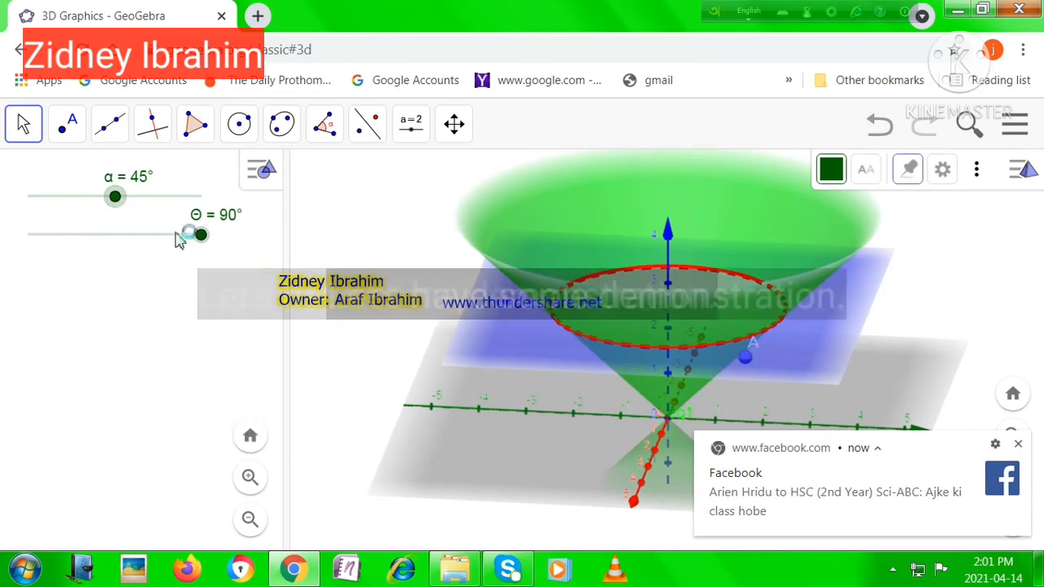
drag(202, 238, 214, 259)
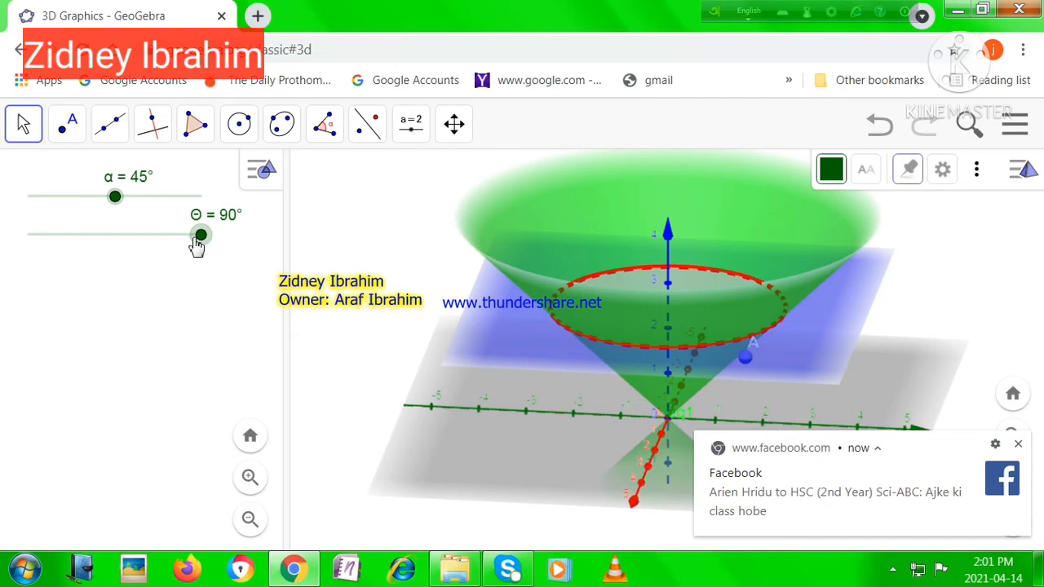
drag(198, 247, 226, 244)
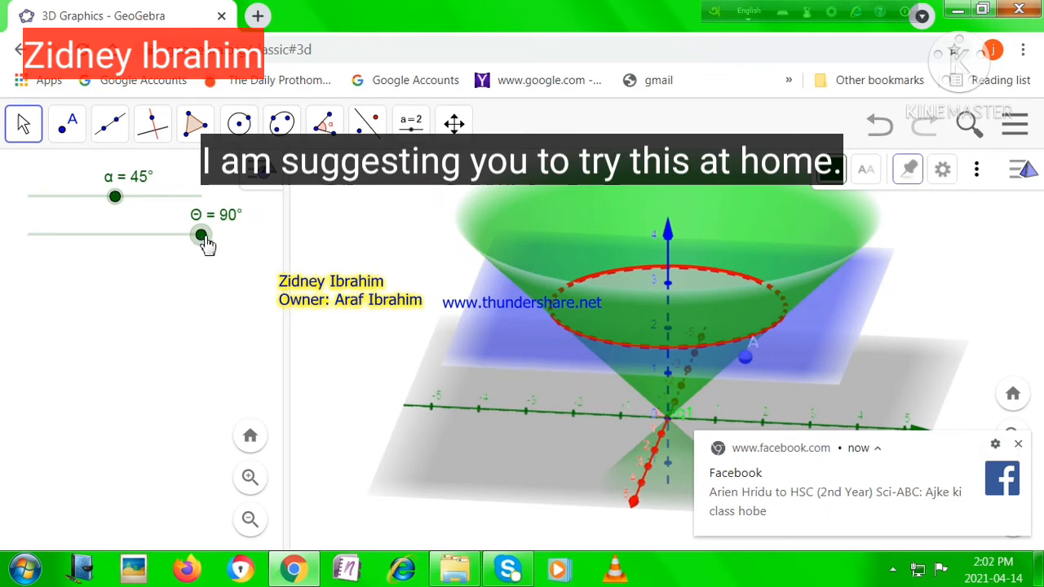
mouse_move(201, 237)
mouse_down()
mouse_move(140, 237)
mouse_move(203, 237)
mouse_up()
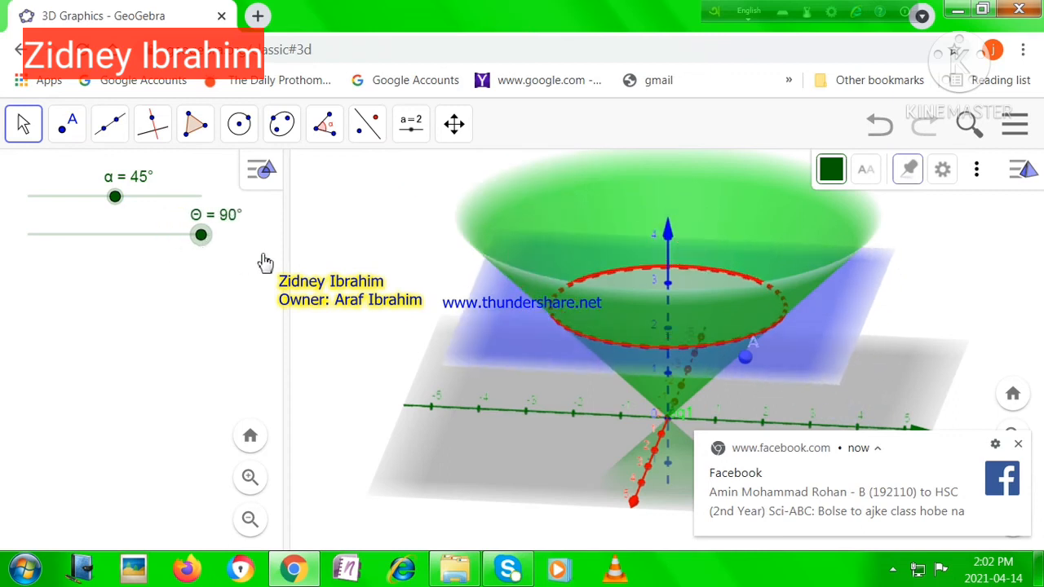
- Dismiss the browser notifications and orbit the 3D view to look down into the cone
click(1019, 445)
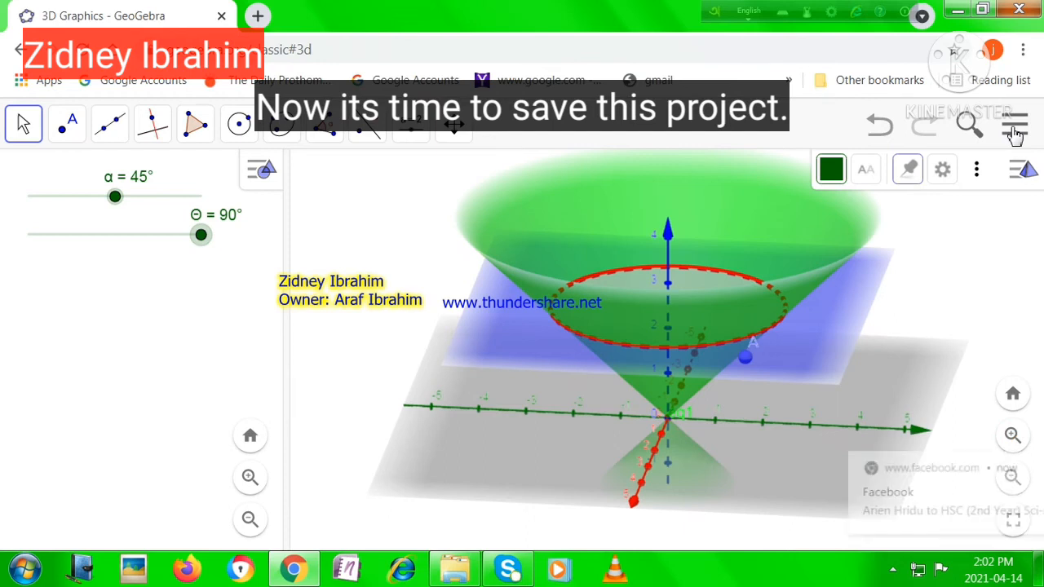
drag(932, 349, 974, 422)
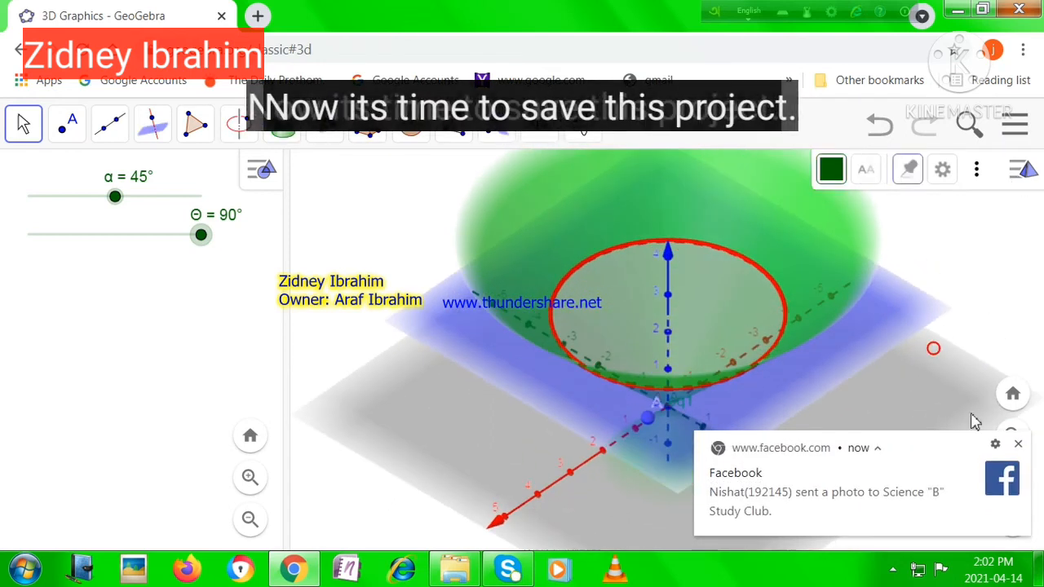
click(1017, 443)
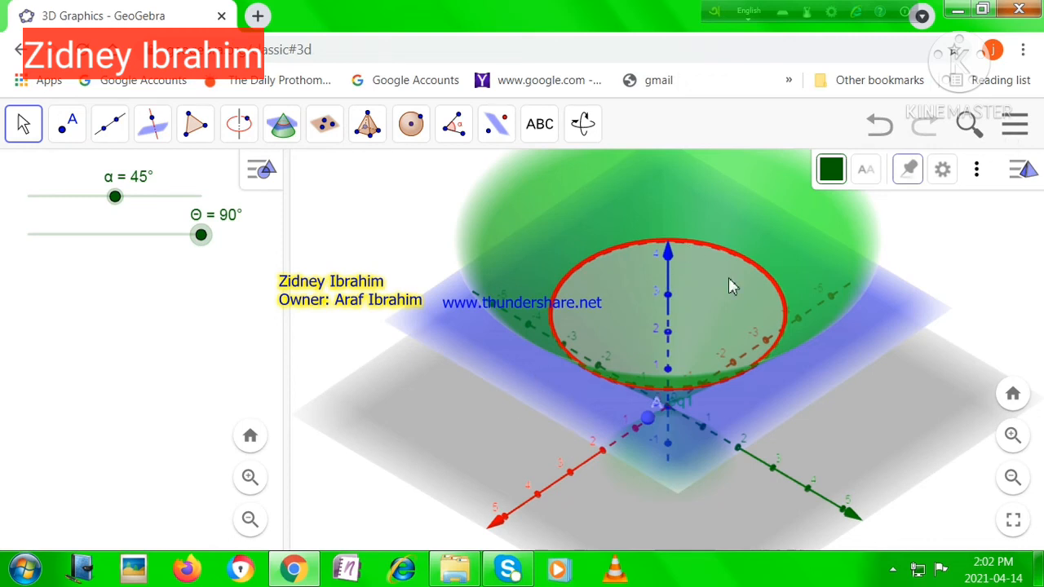
- Start saving the project and title it "Conic section(Intersection of cone and plane)"
click(1015, 127)
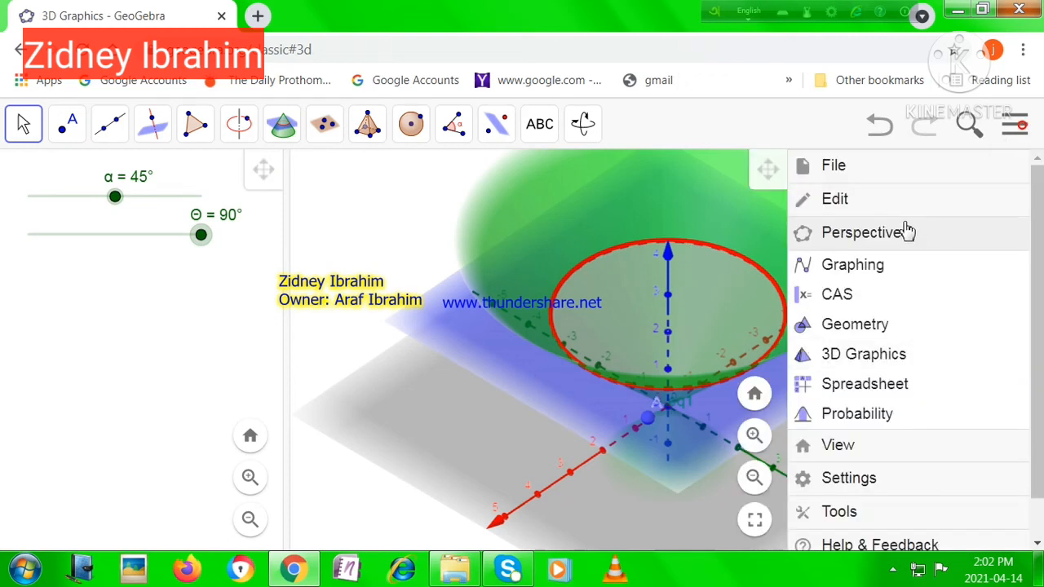
click(840, 167)
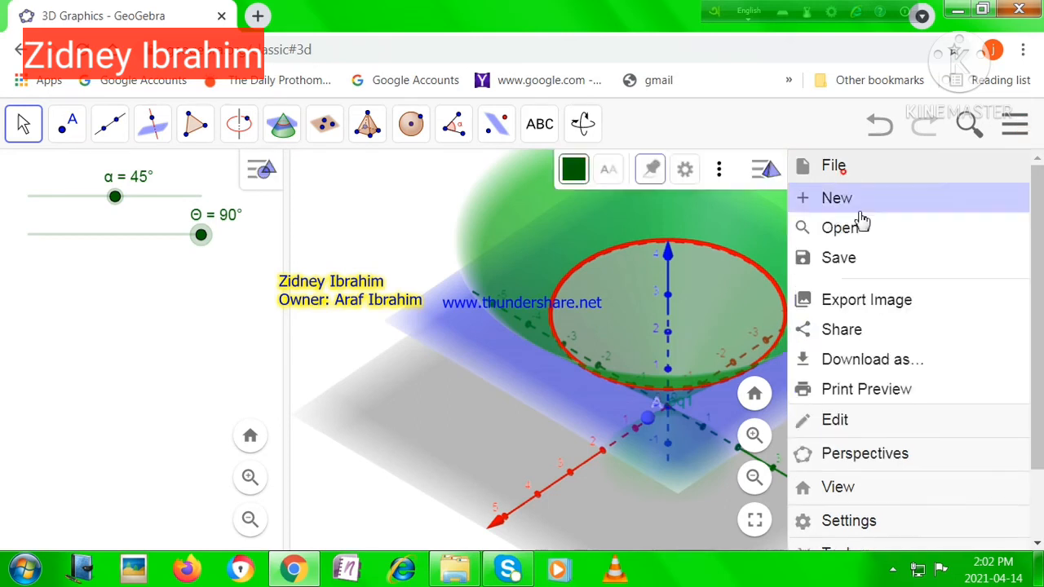
click(852, 257)
key(BackSpace)
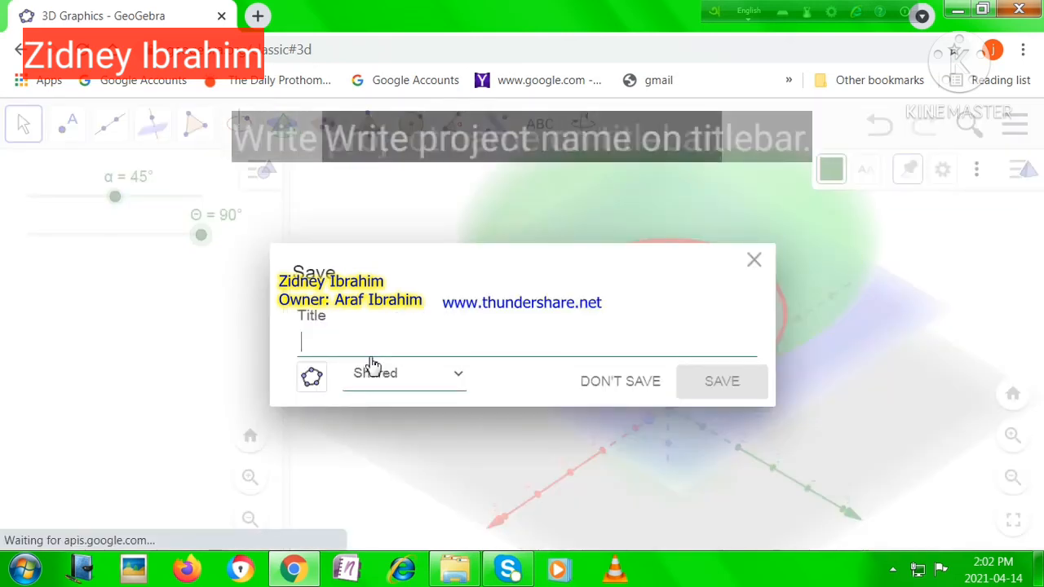
text(Coni)
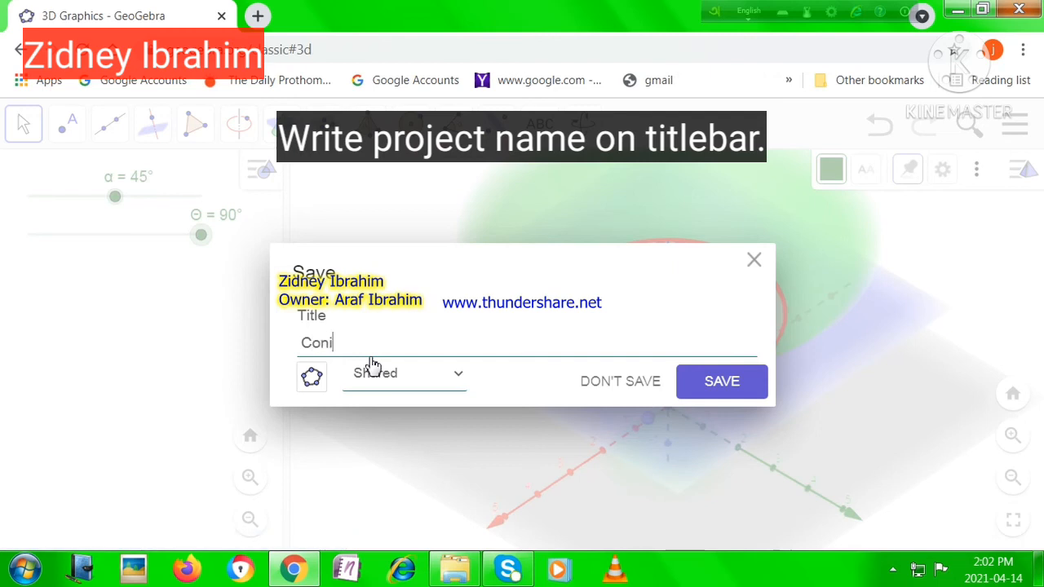
text(c section)
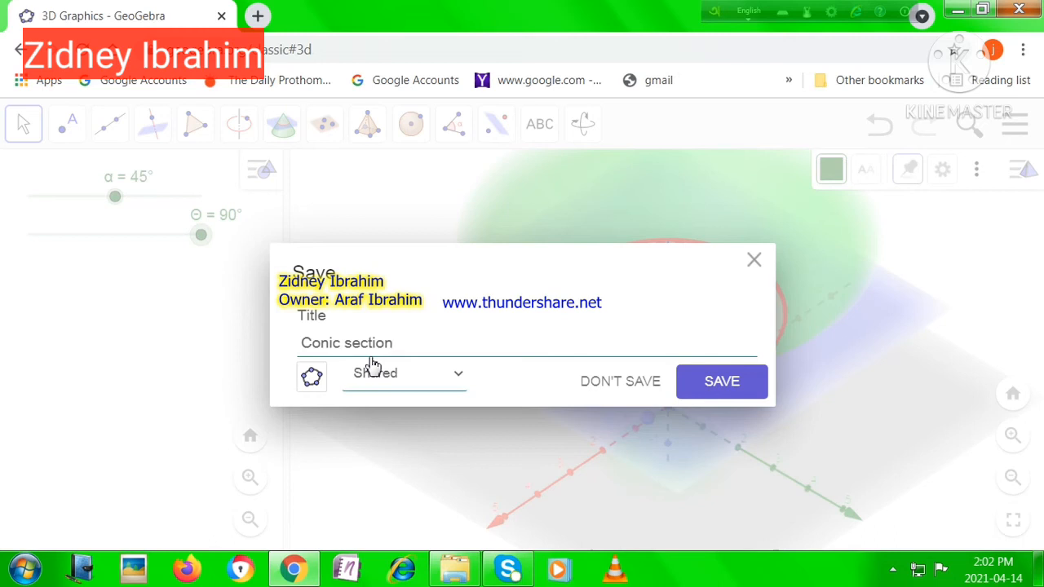
text((Intersection o)
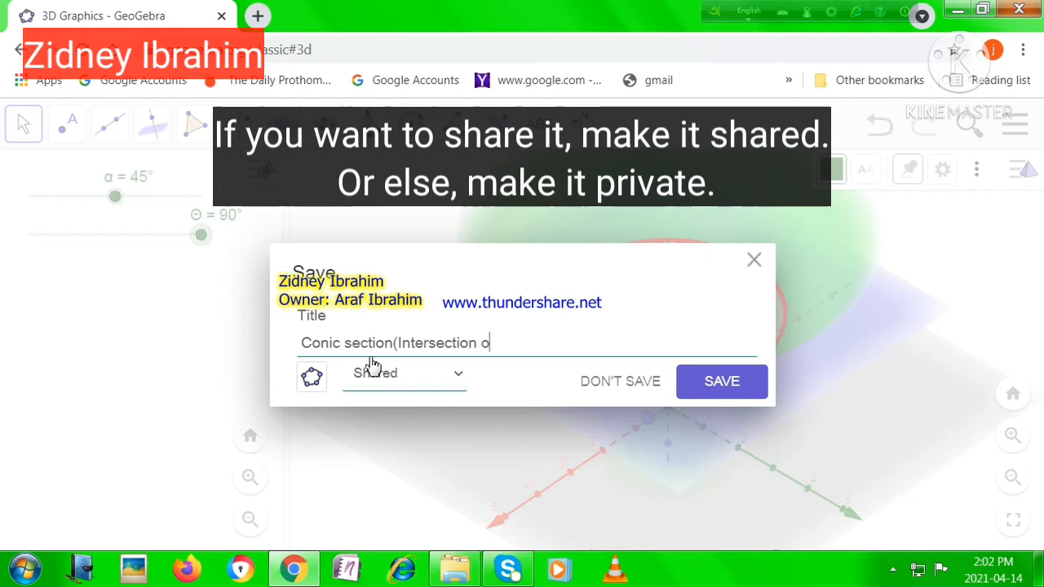
text(f cone and plane)
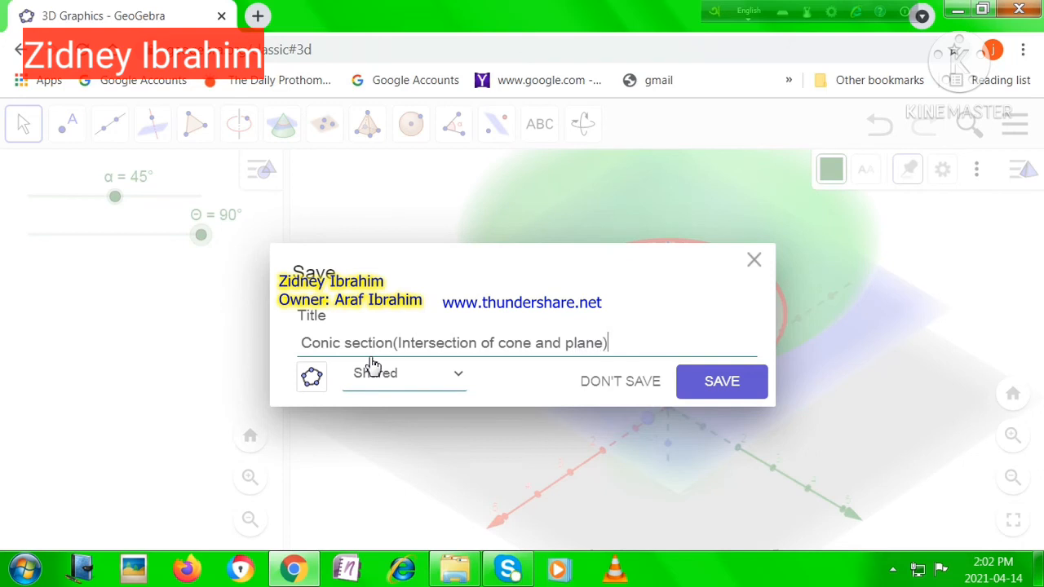
- Set the project's visibility to Private and save it
click(452, 375)
click(416, 402)
click(407, 378)
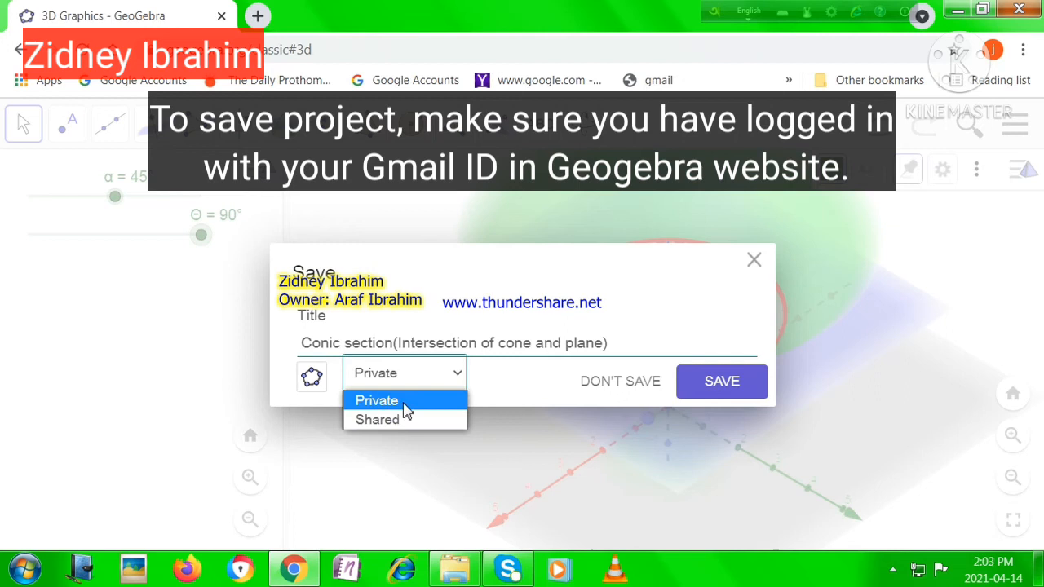
click(402, 401)
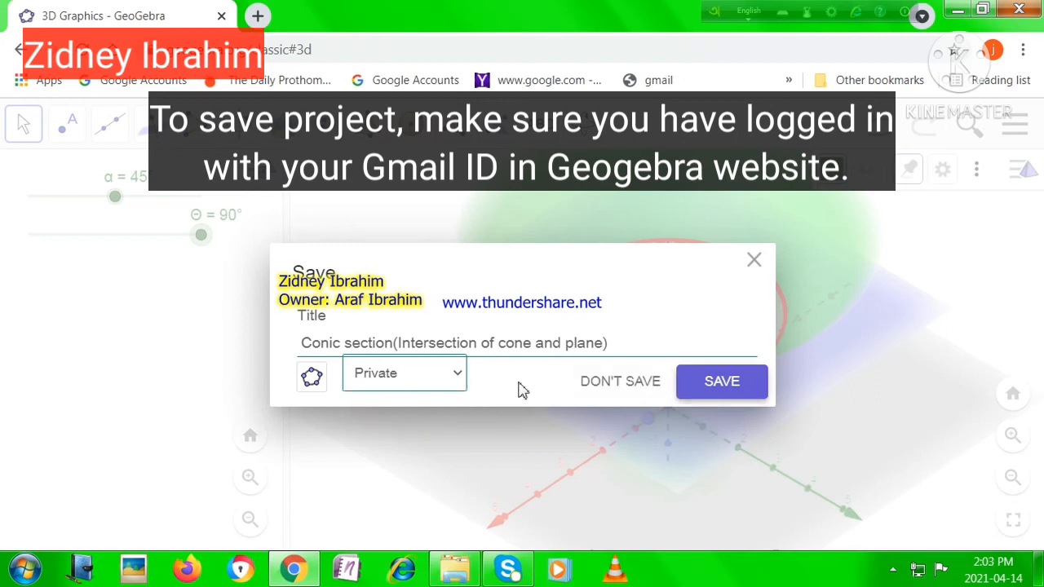
click(706, 393)
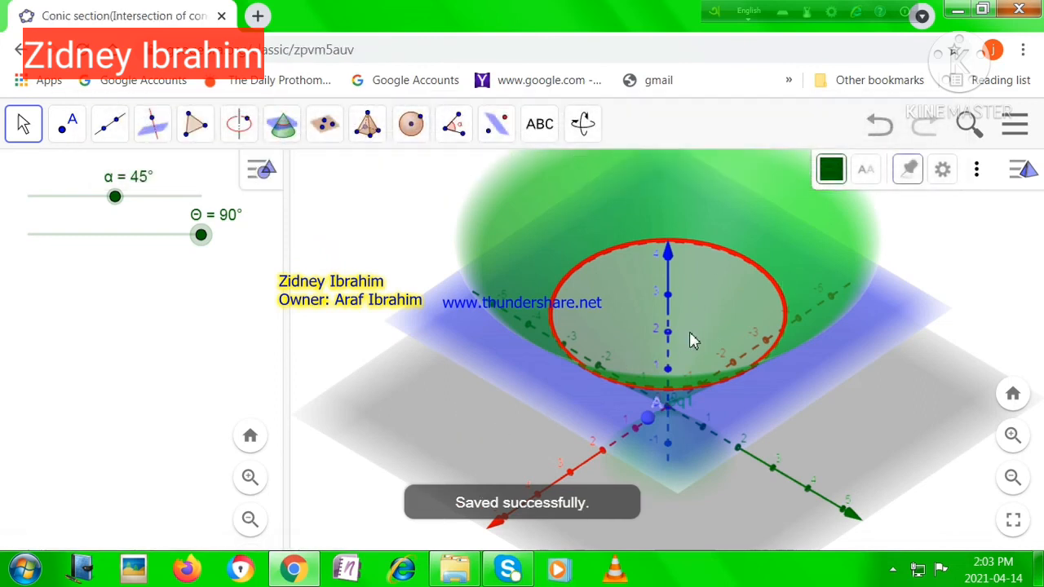
- Open the saved "Conic section(Intersection of cone and plane)" project from the resource list for viewing on its own page
click(1015, 131)
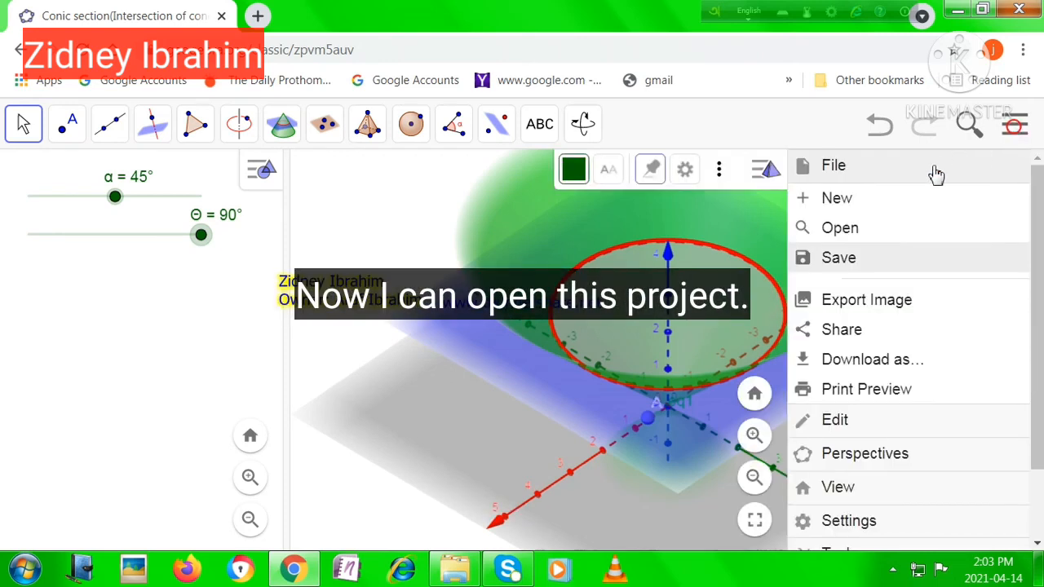
click(840, 233)
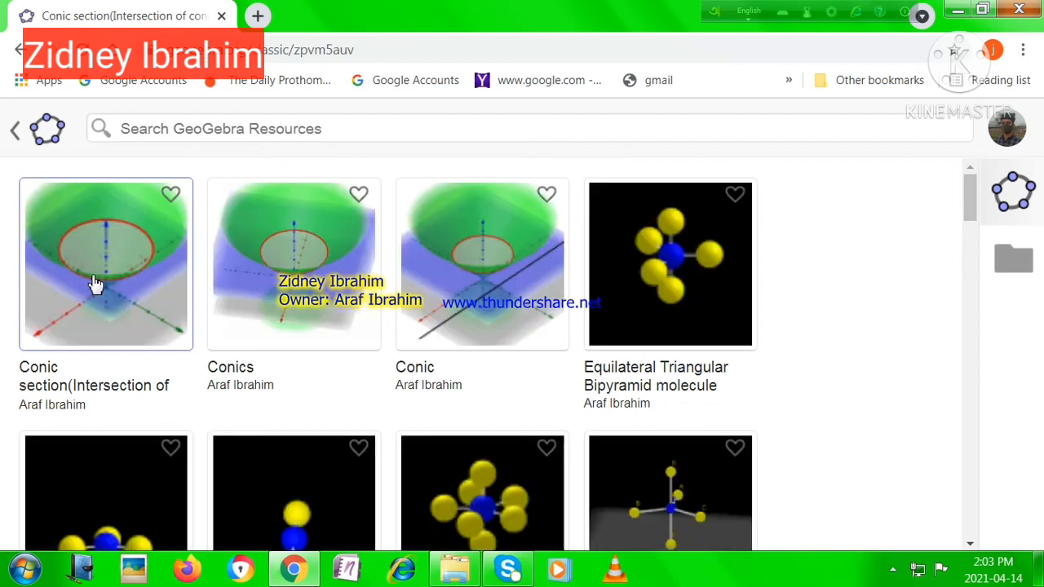
click(107, 283)
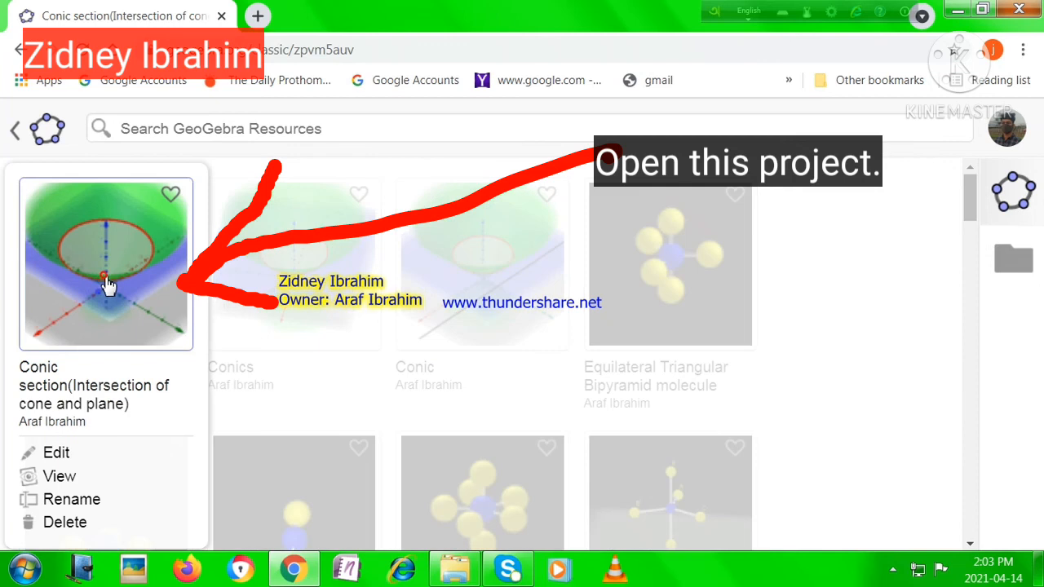
click(68, 484)
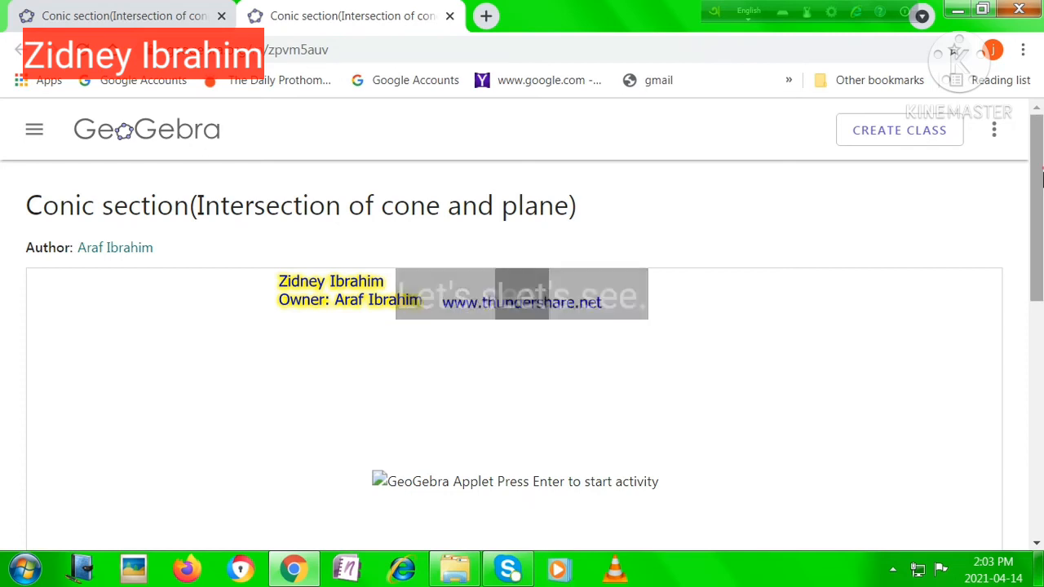
scroll(693, 274, down, 1)
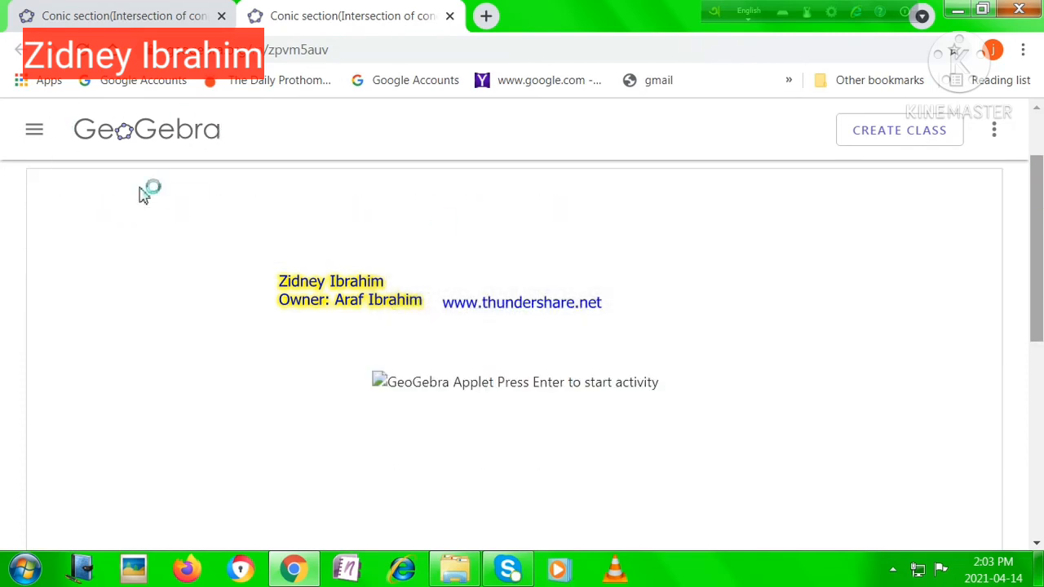
click(32, 137)
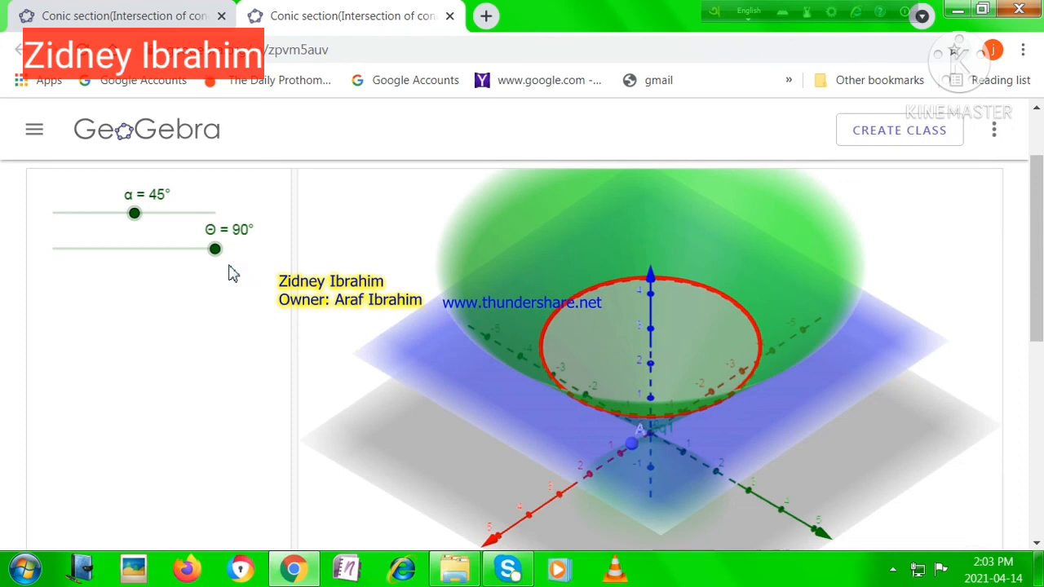
- Vary Θ and α in the published applet, returning them to 90° and 45°, and examine the conic from several angles
drag(213, 256, 236, 256)
mouse_move(131, 220)
mouse_down()
mouse_move(89, 219)
mouse_move(198, 217)
mouse_move(135, 226)
mouse_up()
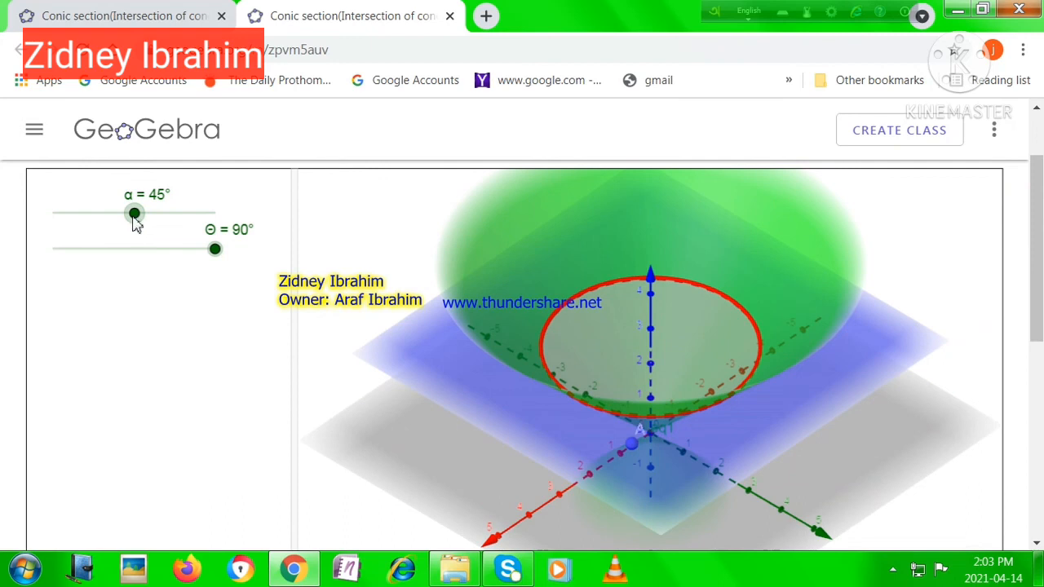
mouse_move(416, 435)
mouse_down()
mouse_move(431, 415)
mouse_move(411, 419)
mouse_up()
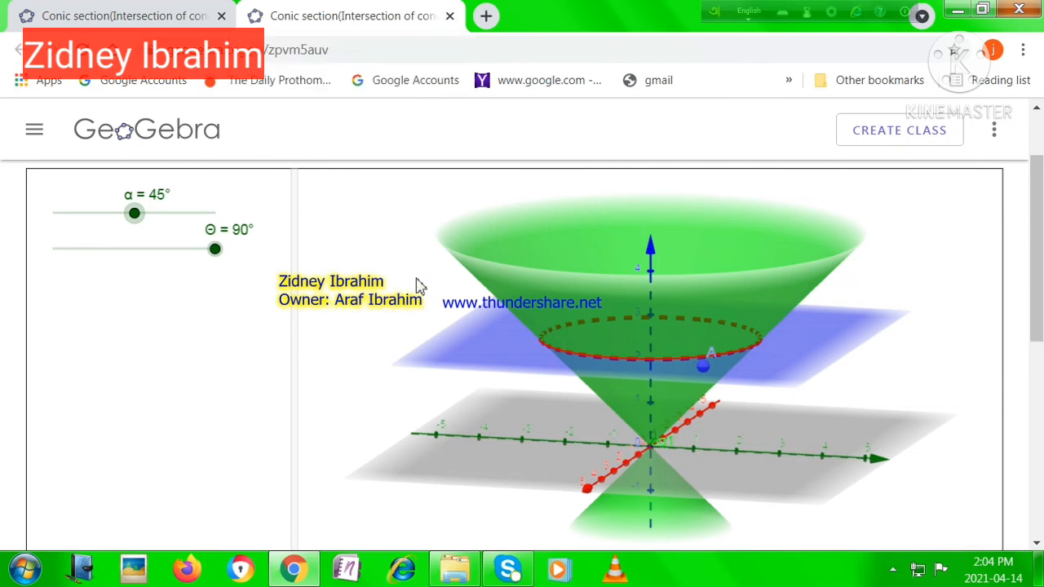
drag(750, 458, 481, 350)
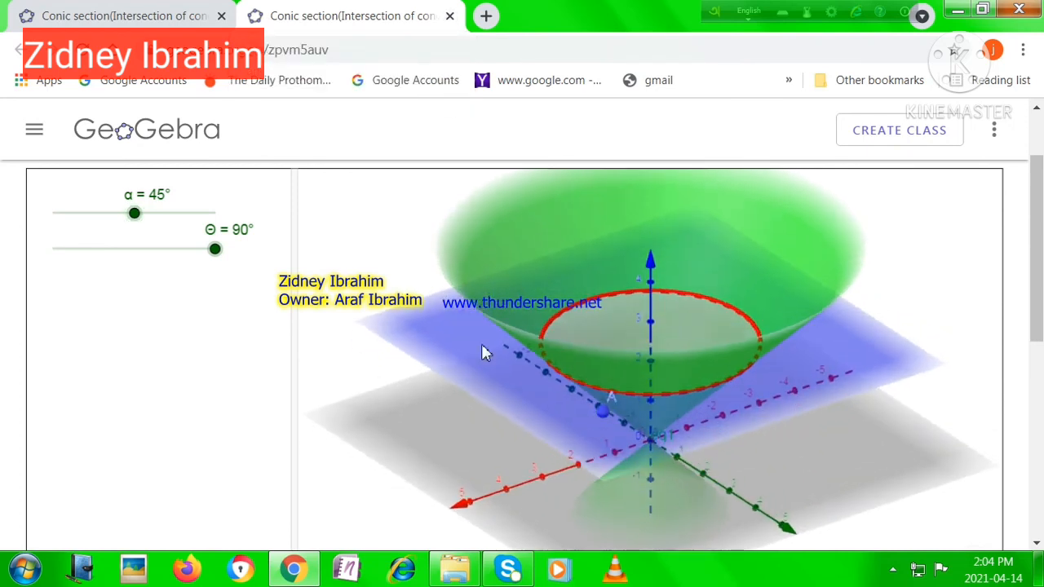